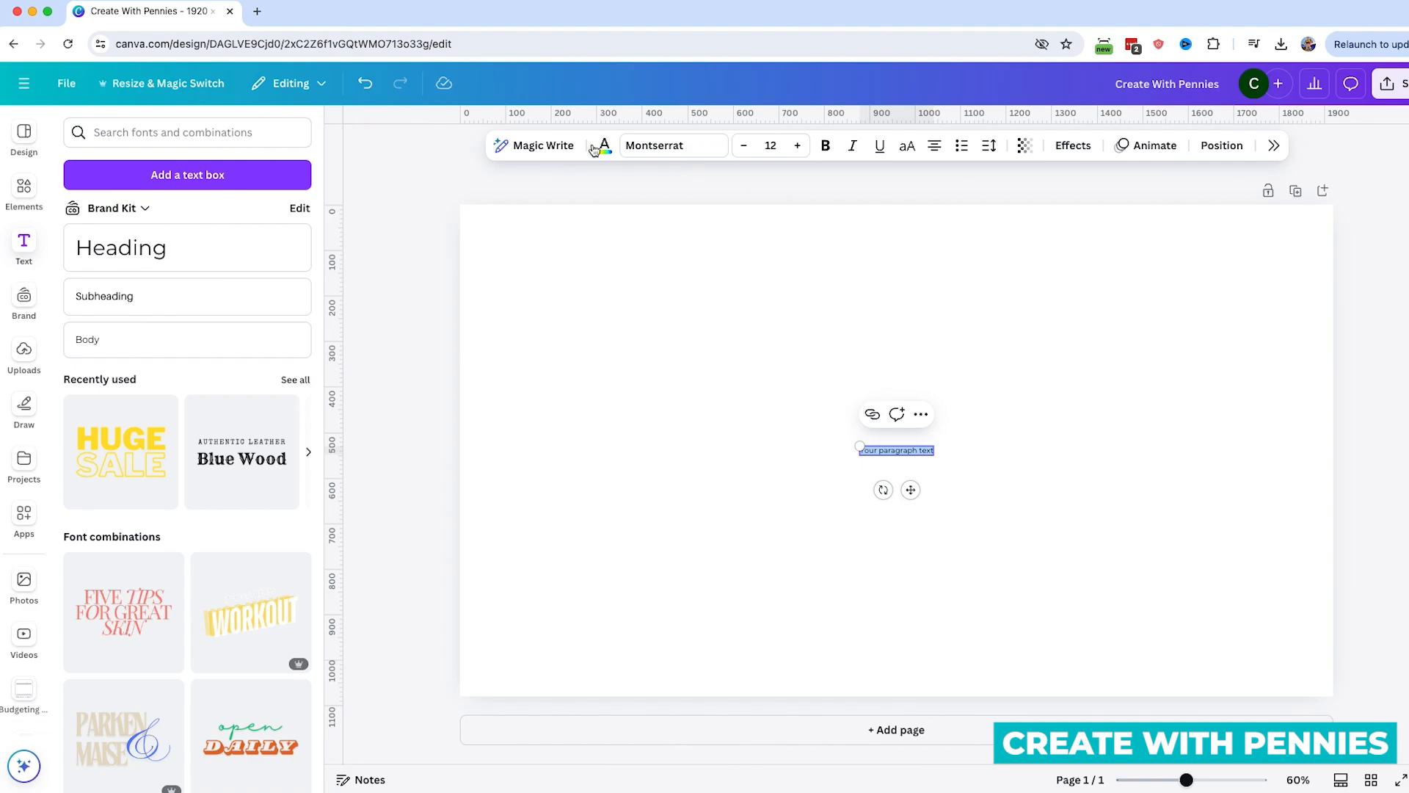
Step: Search the Canva apps for "gradient" and open the TypeGradient app
click(1275, 146)
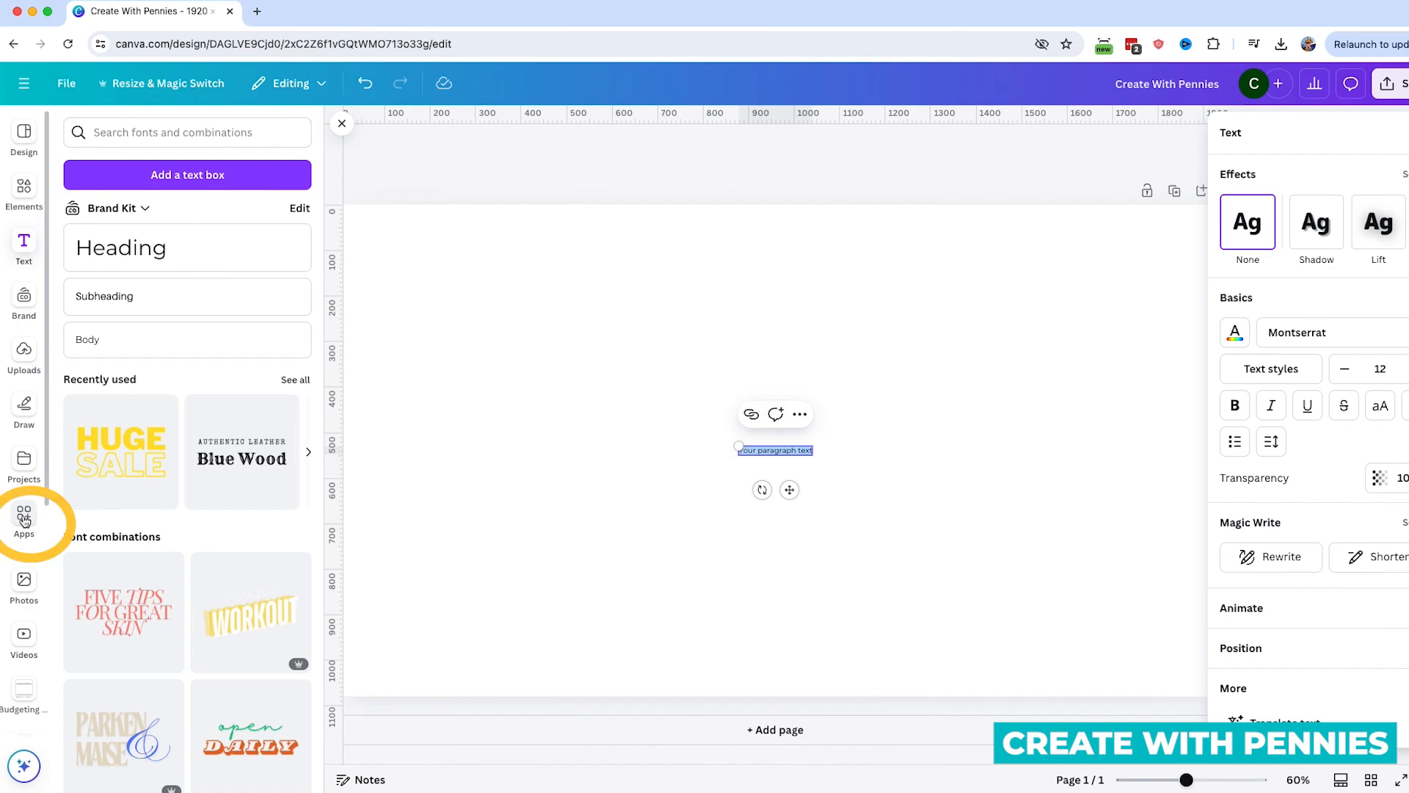
click(25, 519)
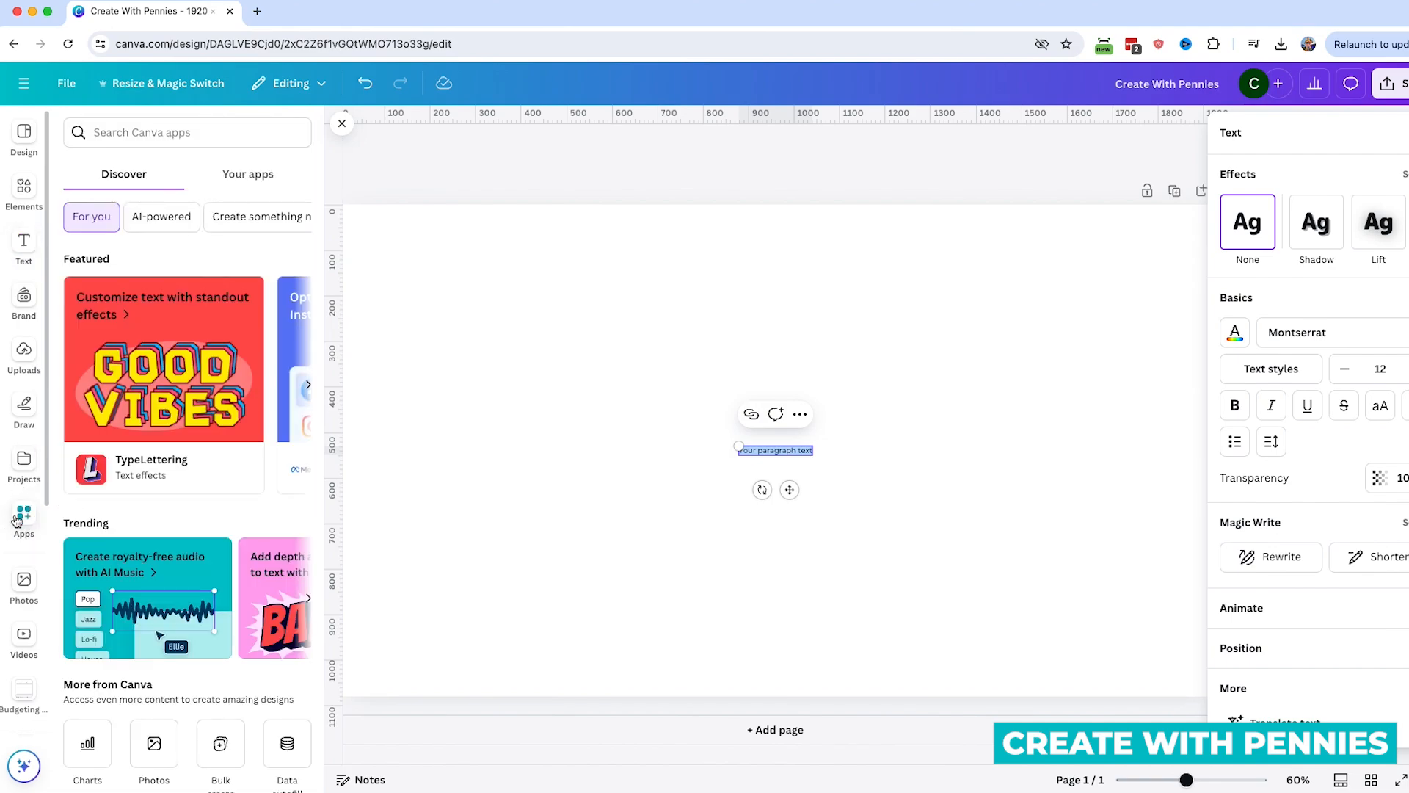
click(102, 133)
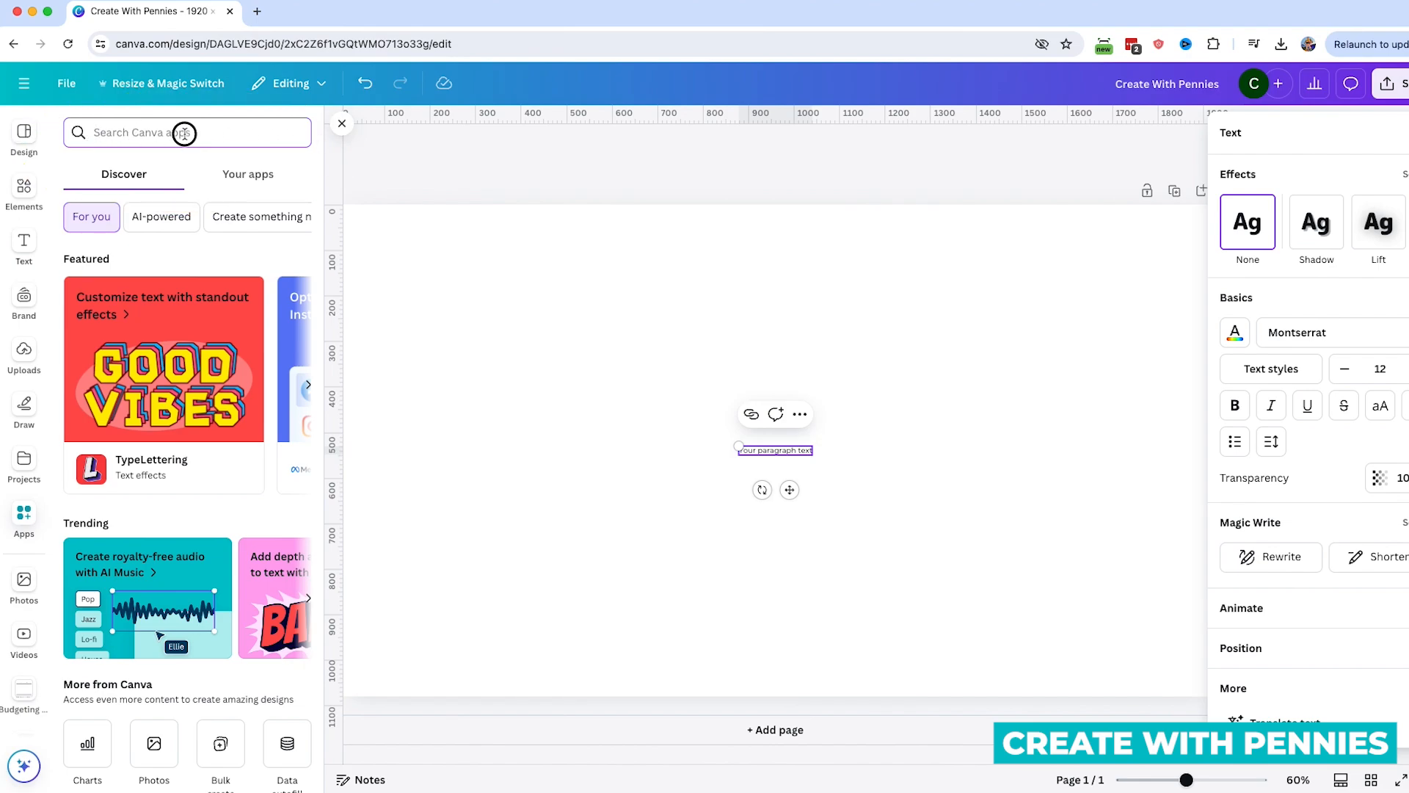
scroll(191, 455, down, 3)
scroll(190, 455, down, 1)
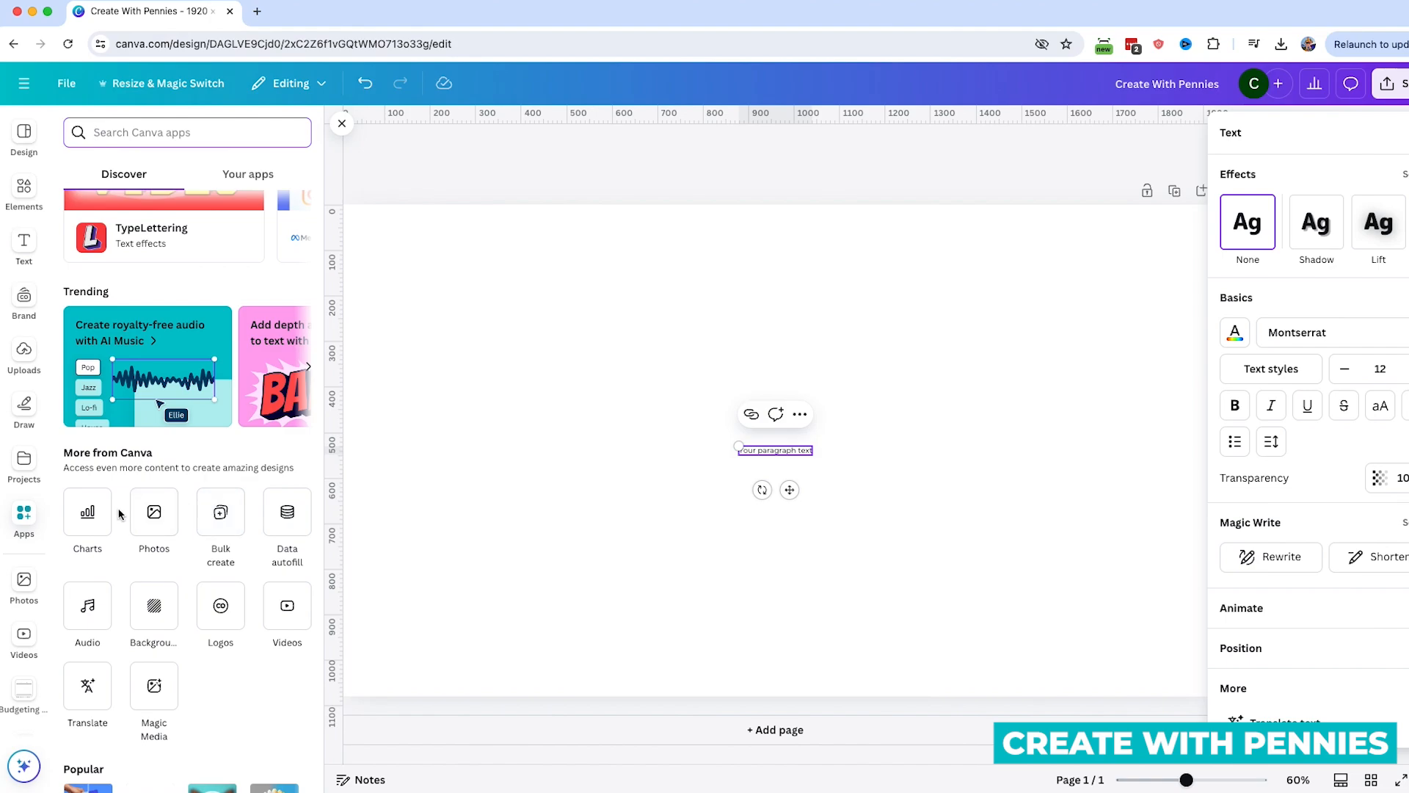
scroll(123, 515, up, 4)
text(g)
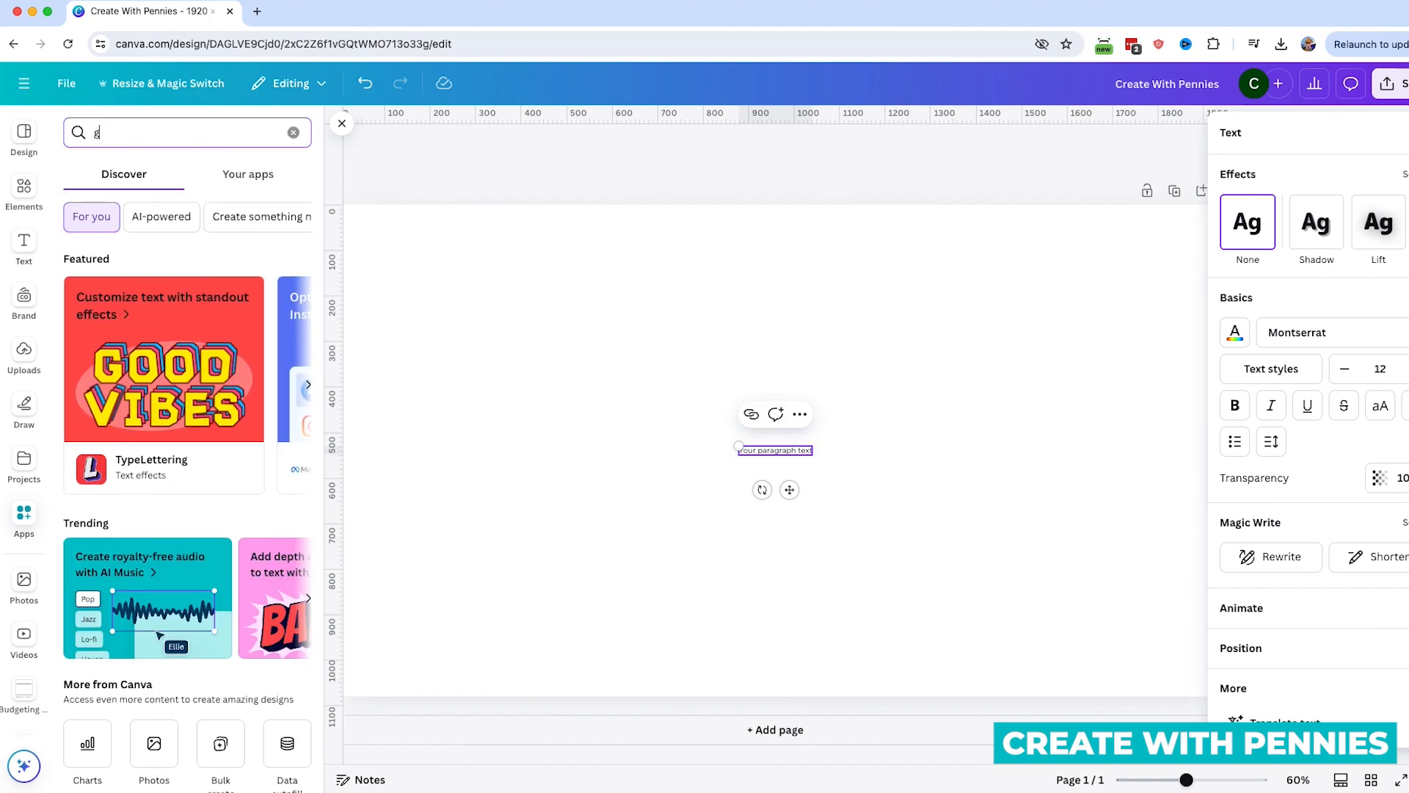
text(radient)
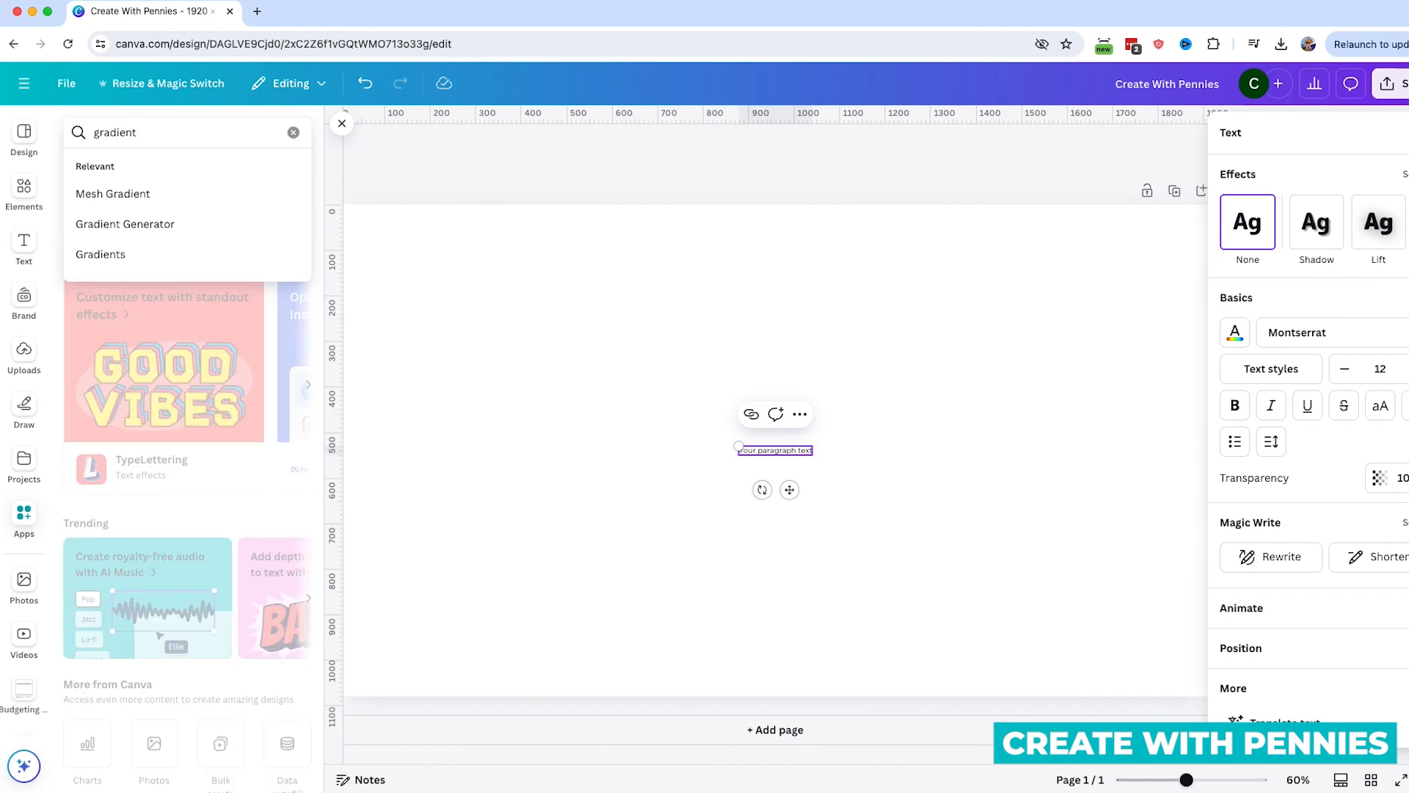
key(Return)
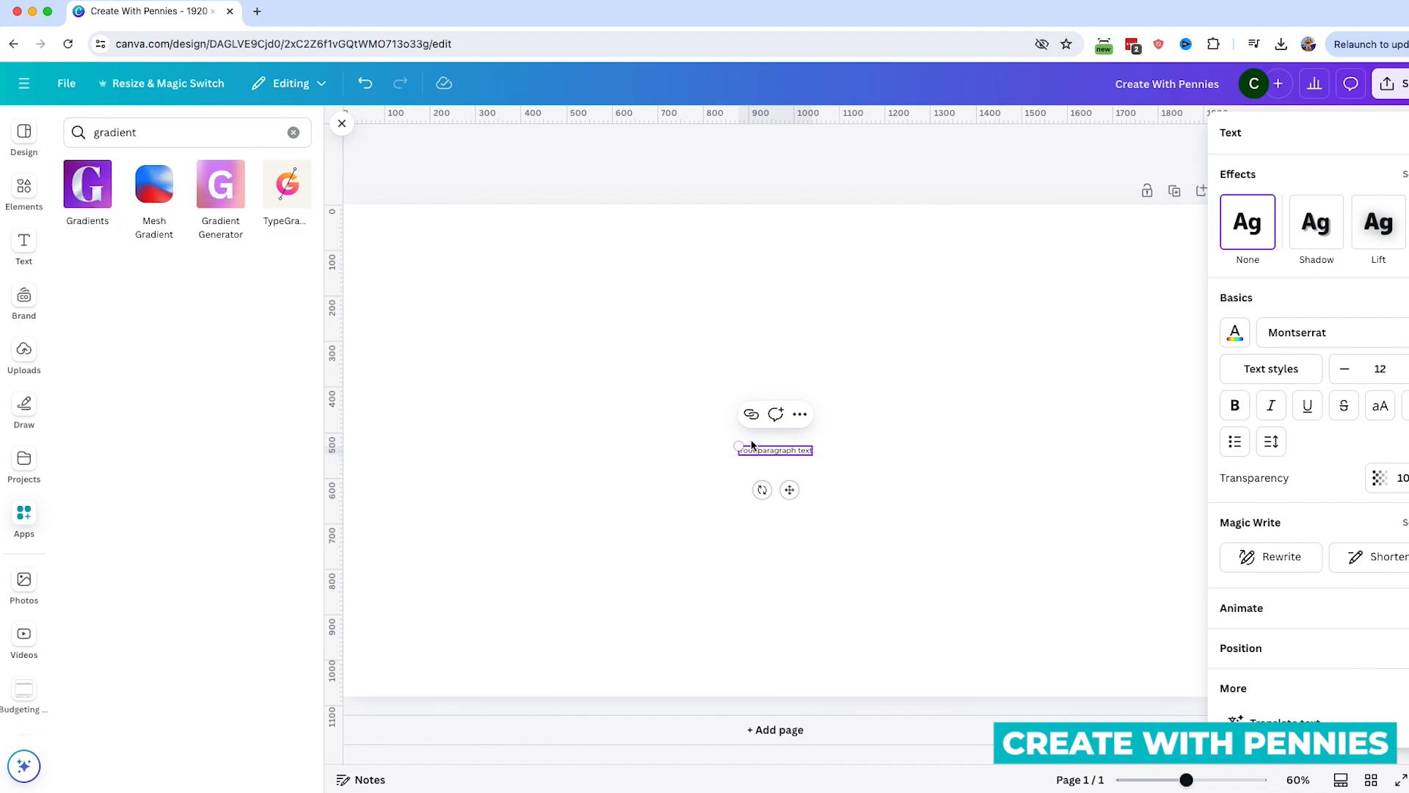
click(289, 187)
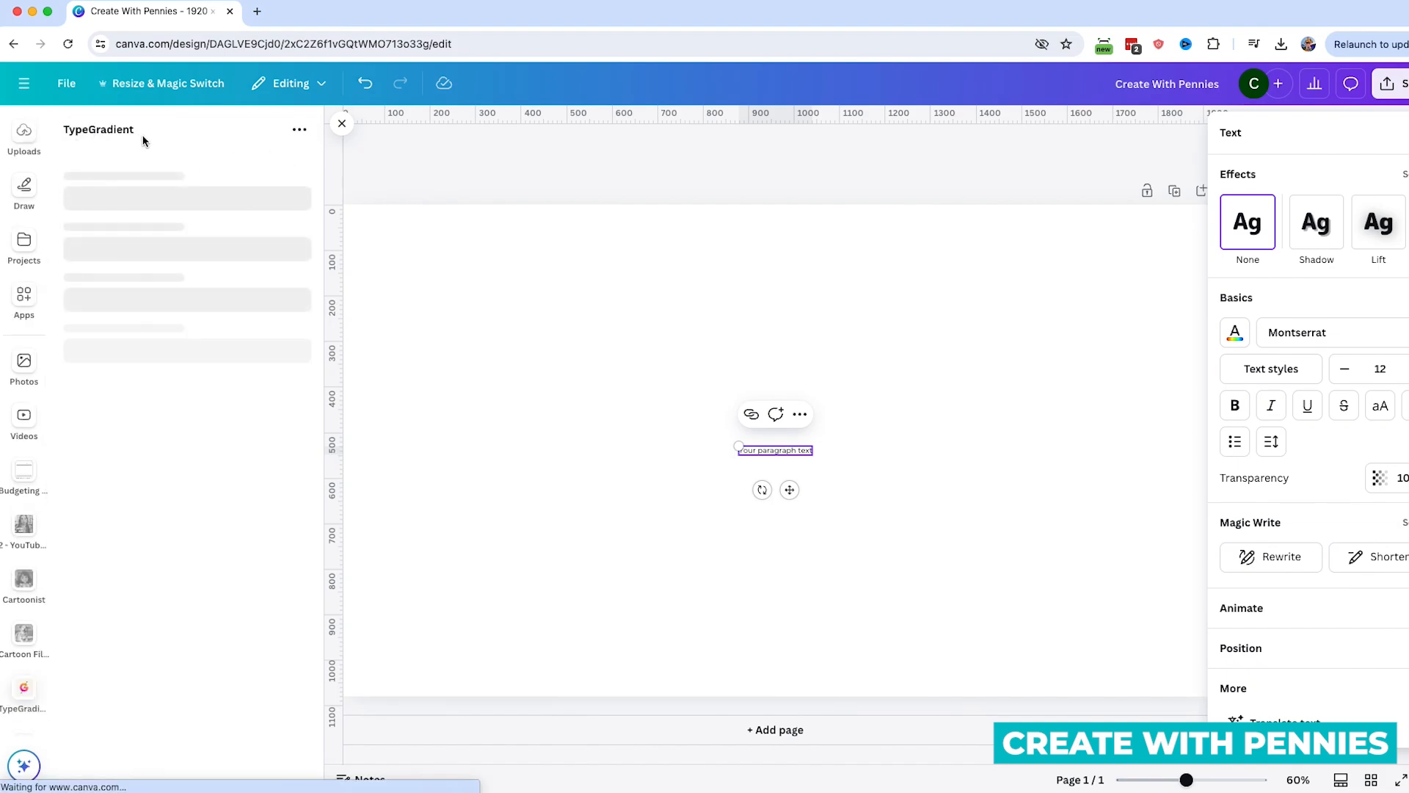
Step: Replace the sample main text in TypeGradient with "Create With Pennies"
click(706, 321)
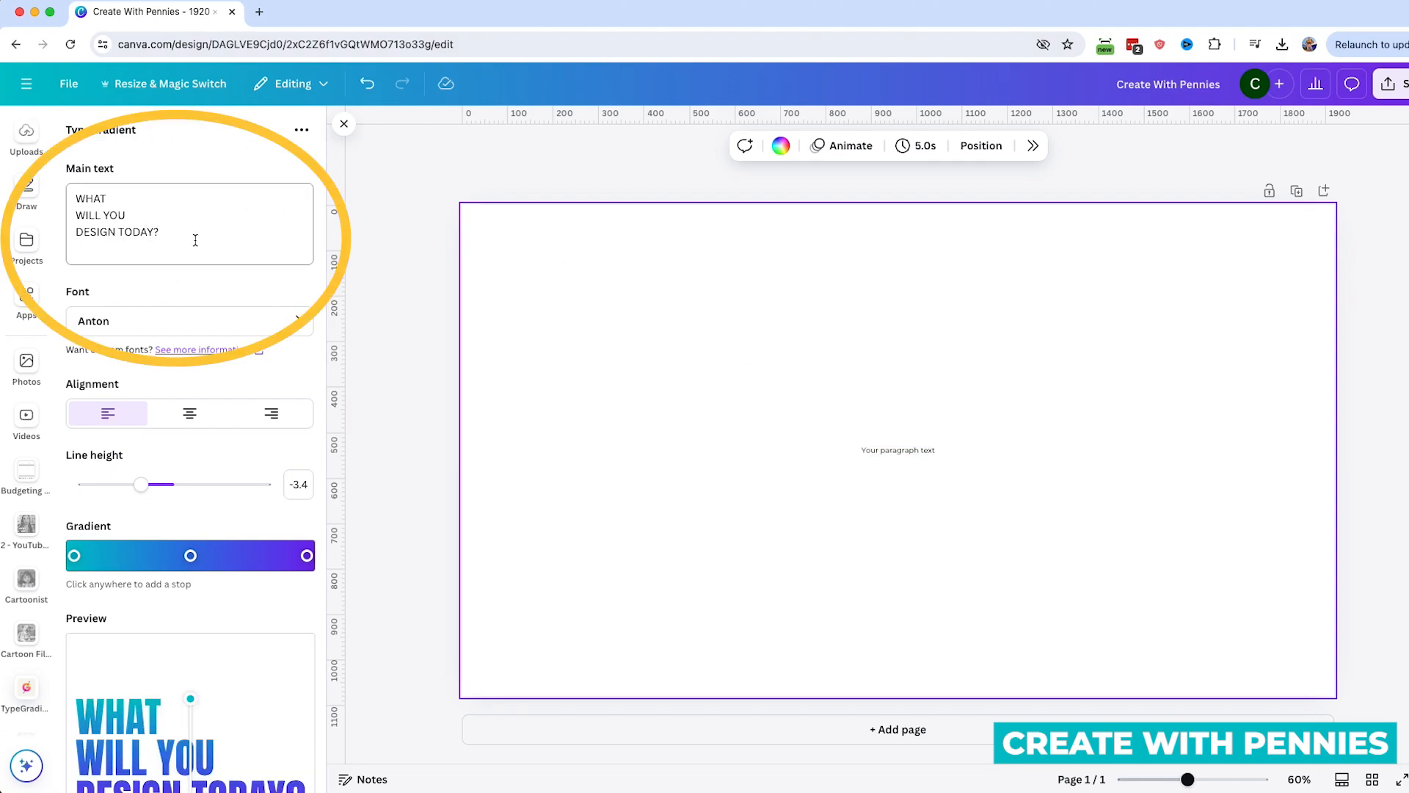
drag(195, 239, 37, 157)
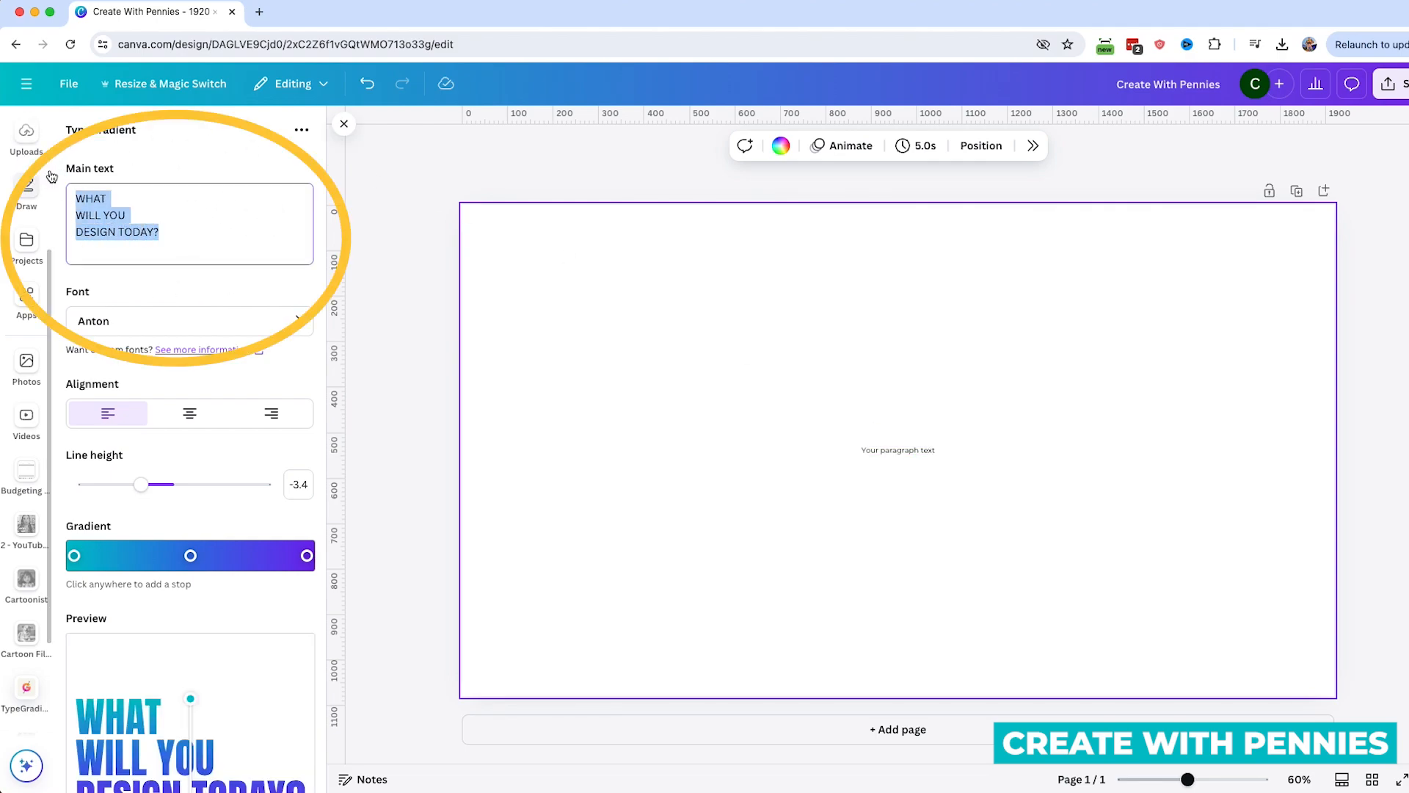
text(Create Wi)
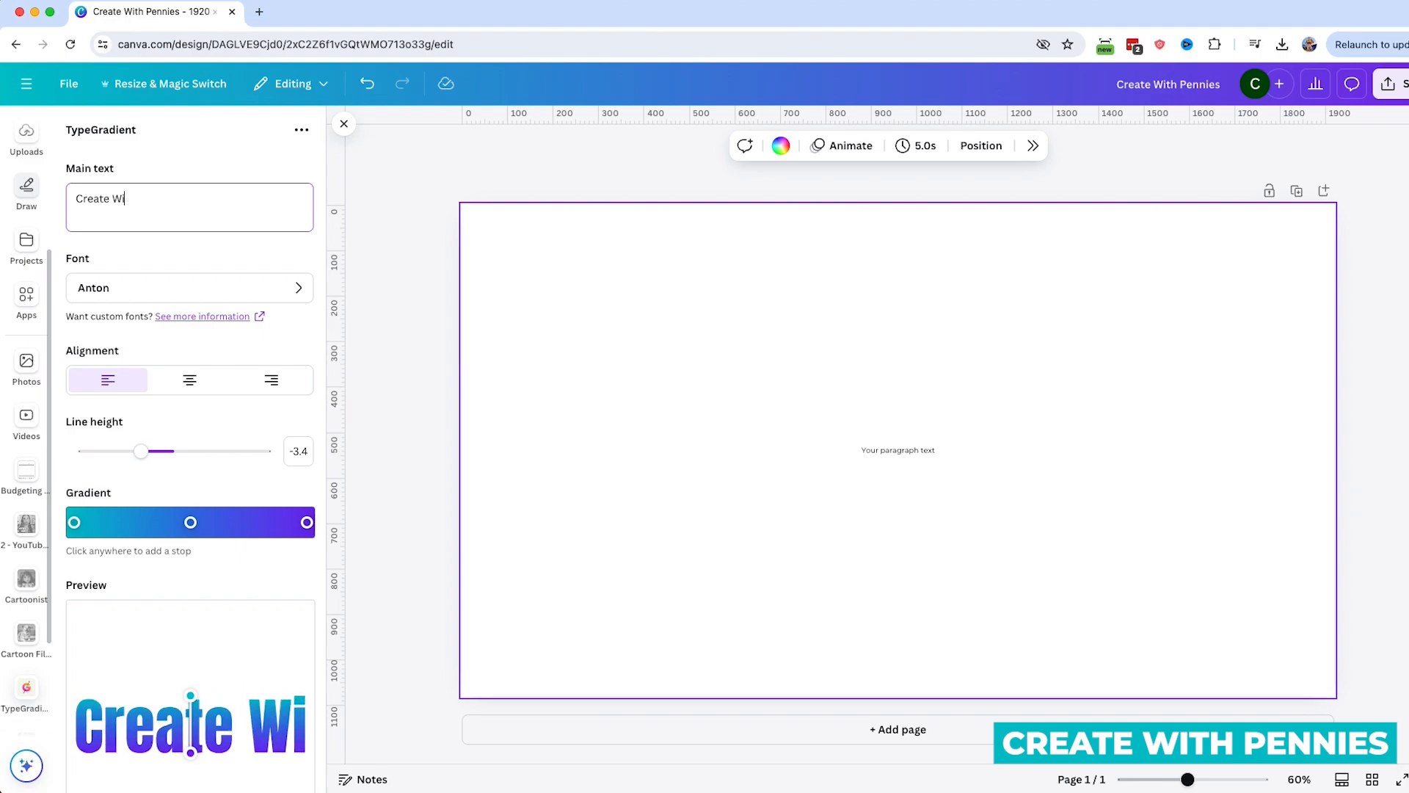
text(th Pennies)
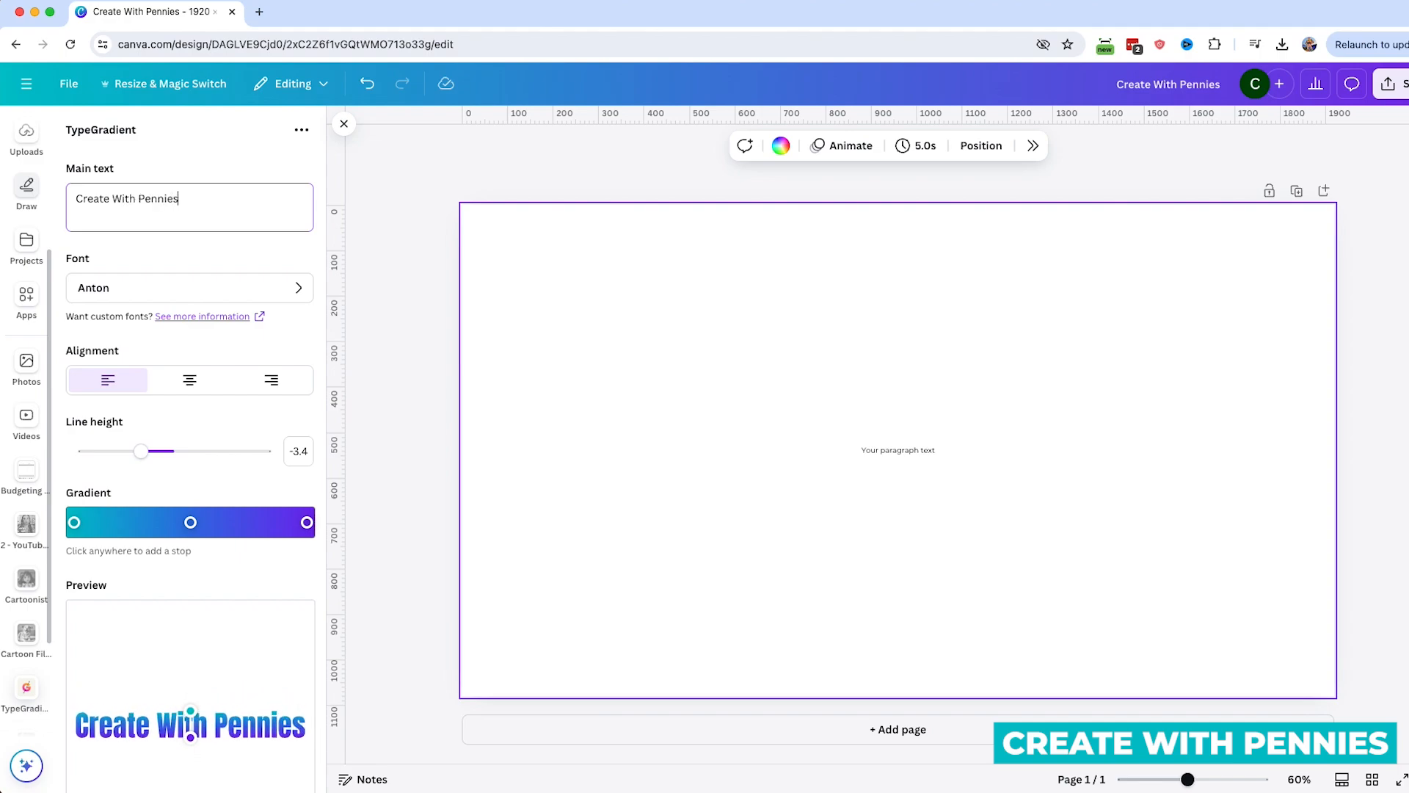
Step: Delete the "Your paragraph text" text box from the page
click(903, 452)
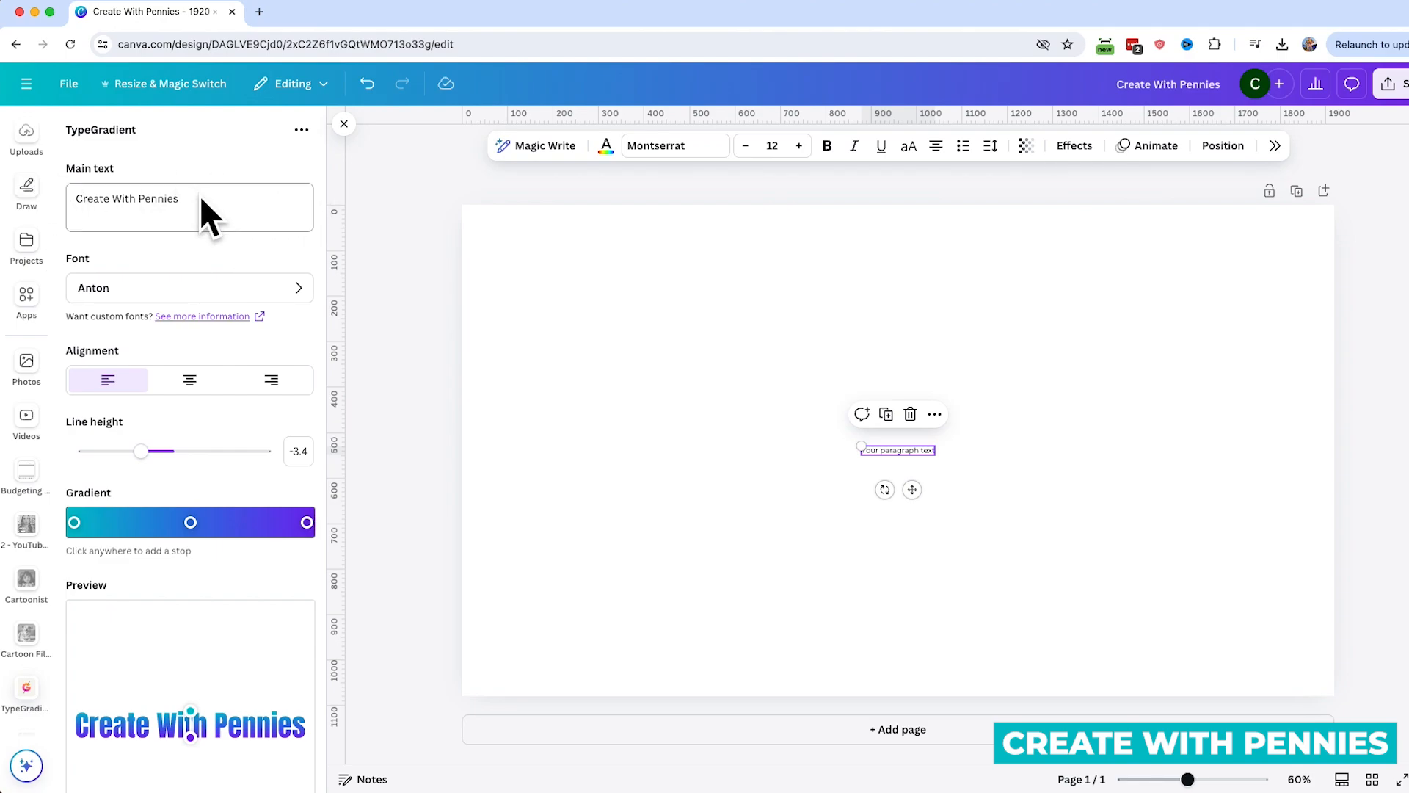
click(911, 414)
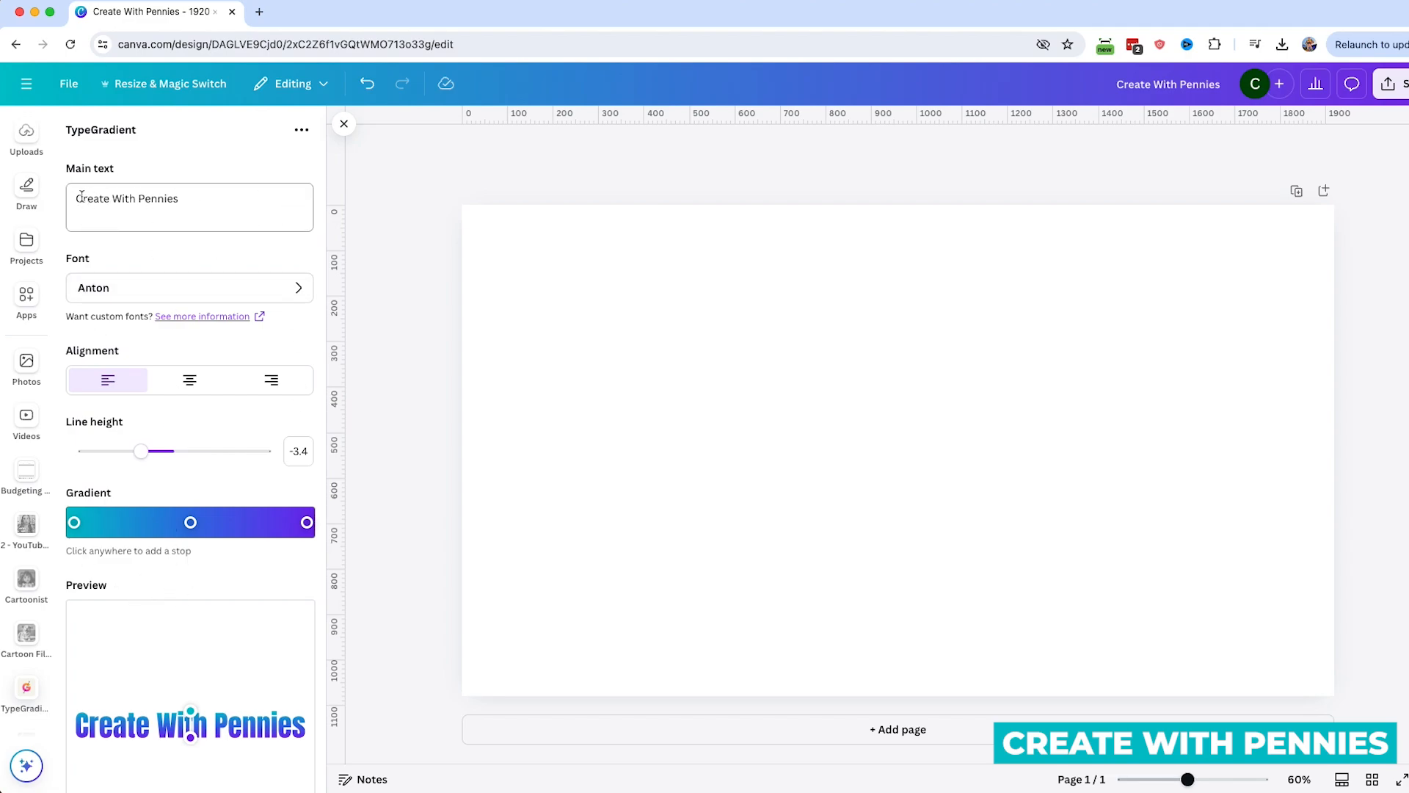
Step: Browse the gradient text's fonts, search them for "go", and apply Chango Regular
click(132, 287)
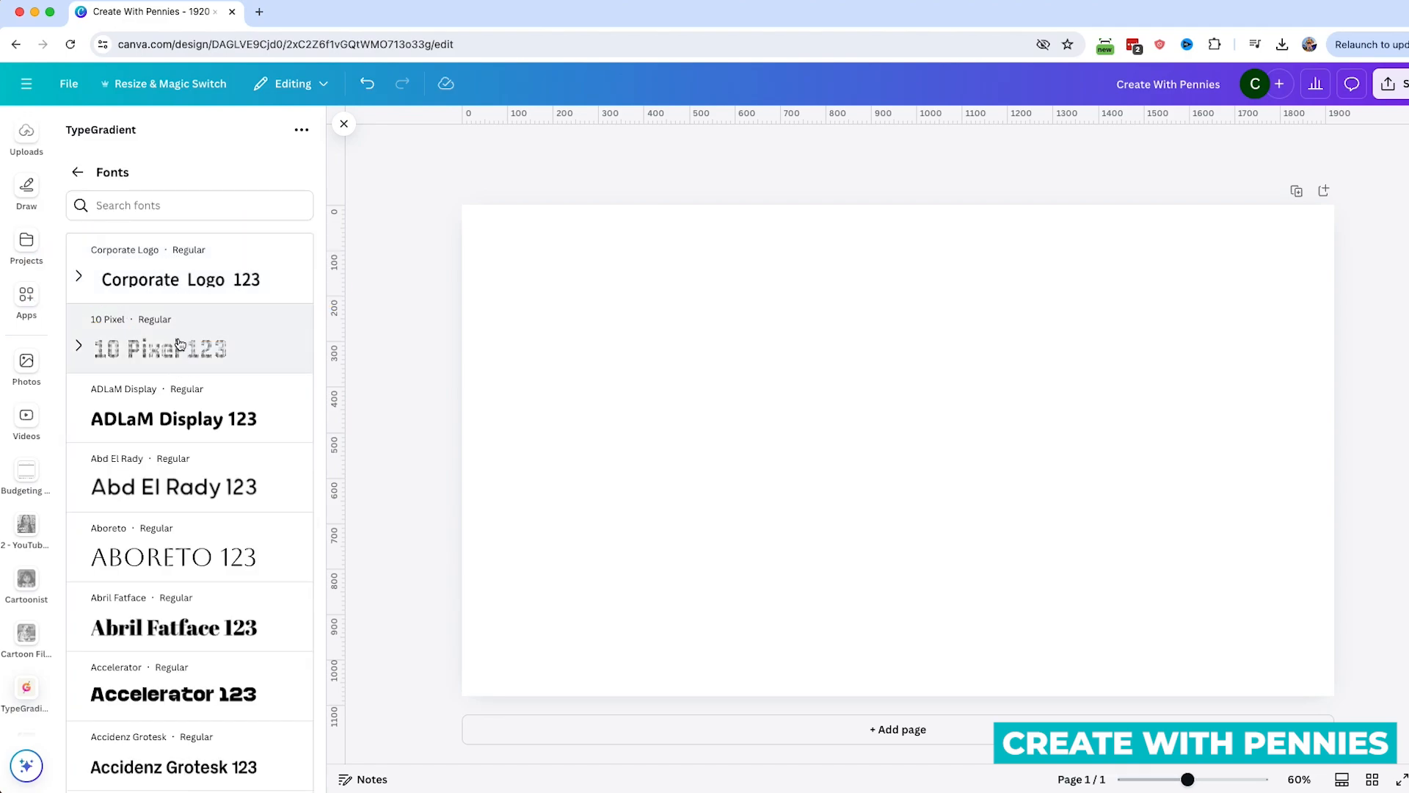
scroll(179, 338, down, 3)
scroll(182, 335, down, 15)
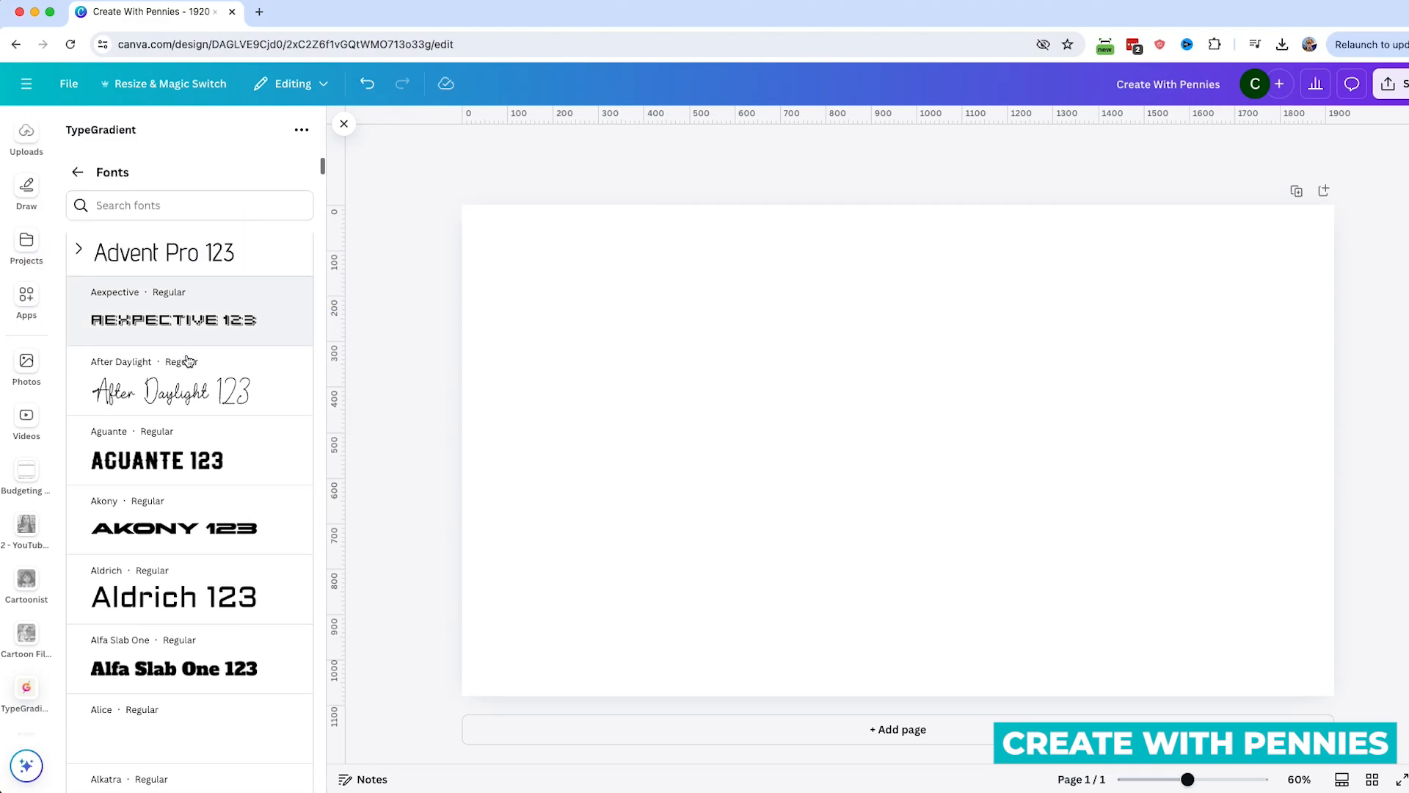
scroll(215, 571, down, 6)
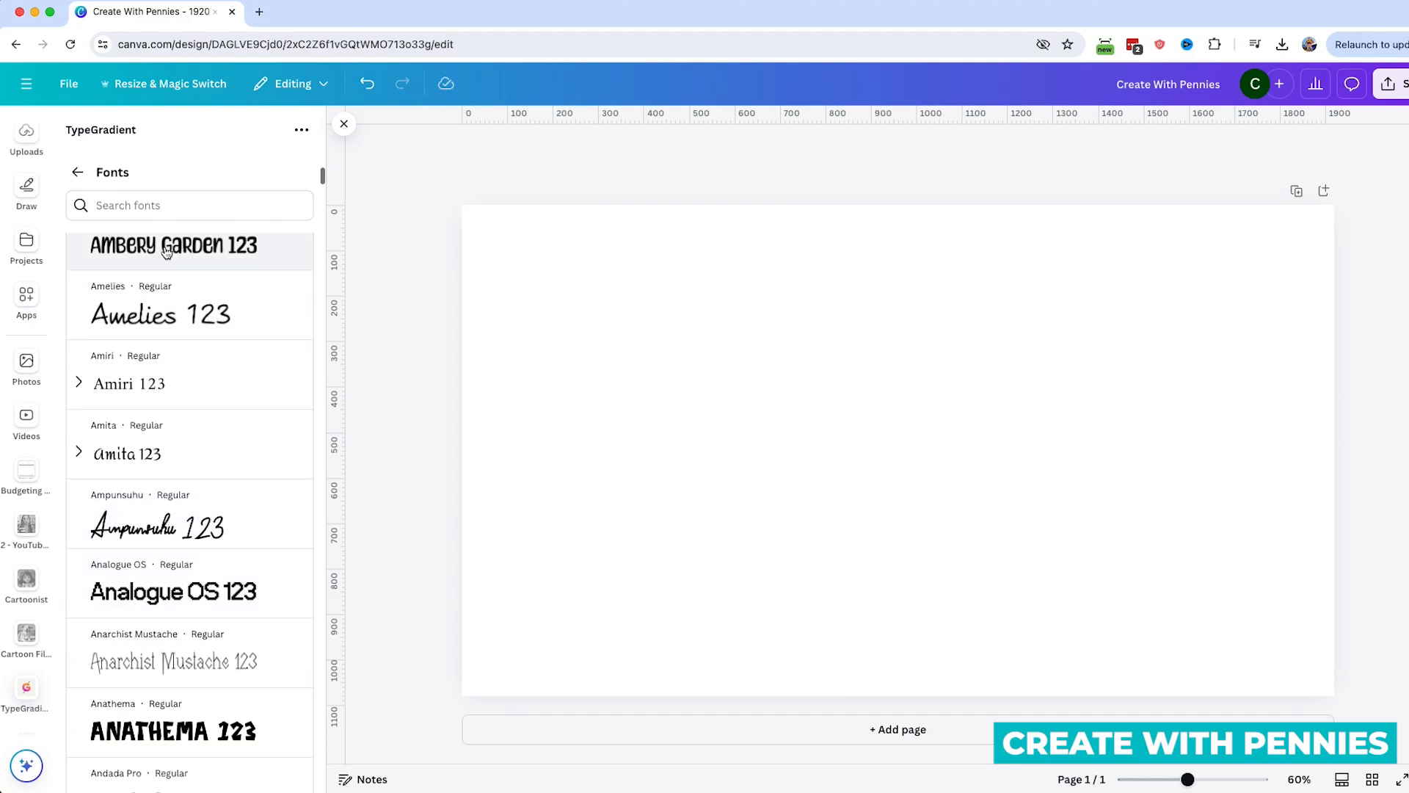
click(172, 208)
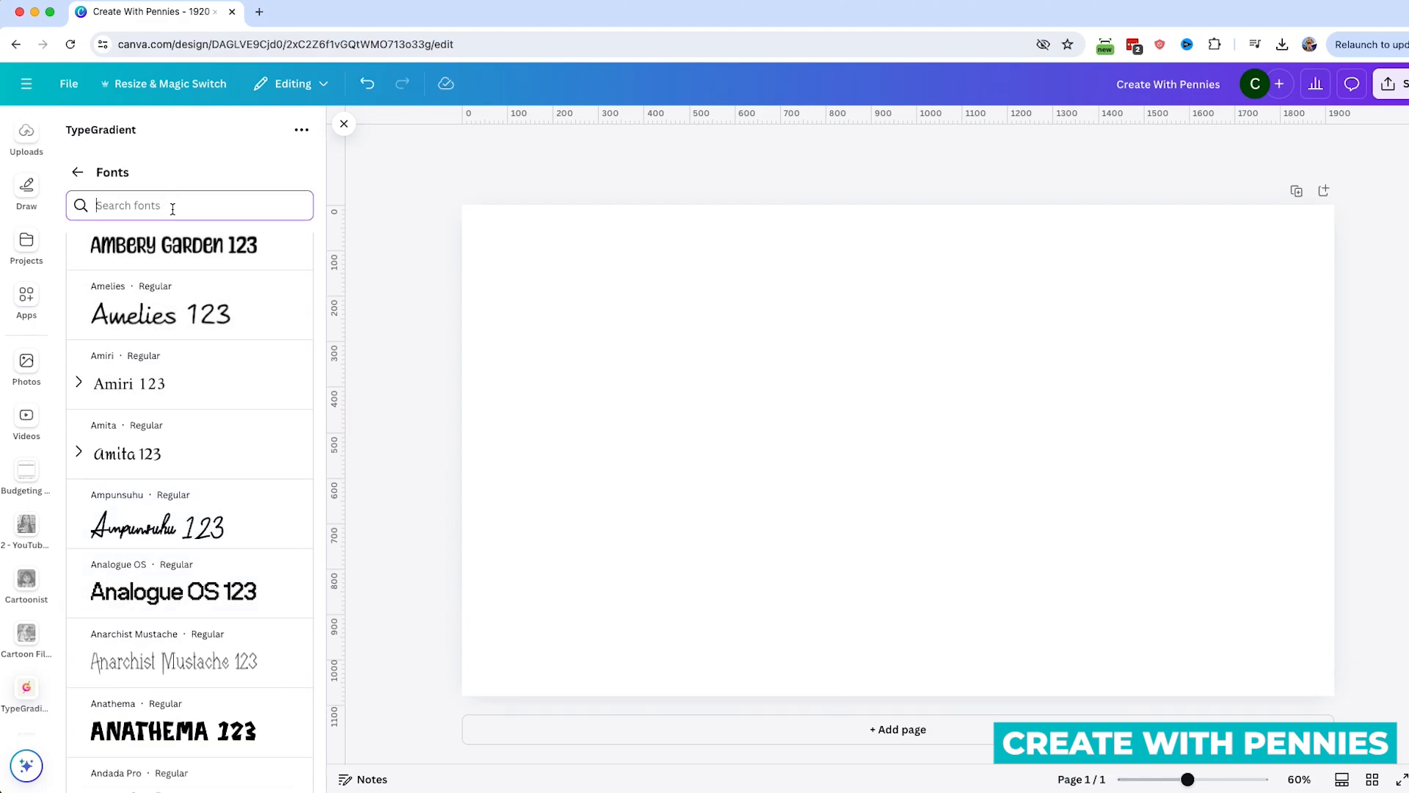
text(g)
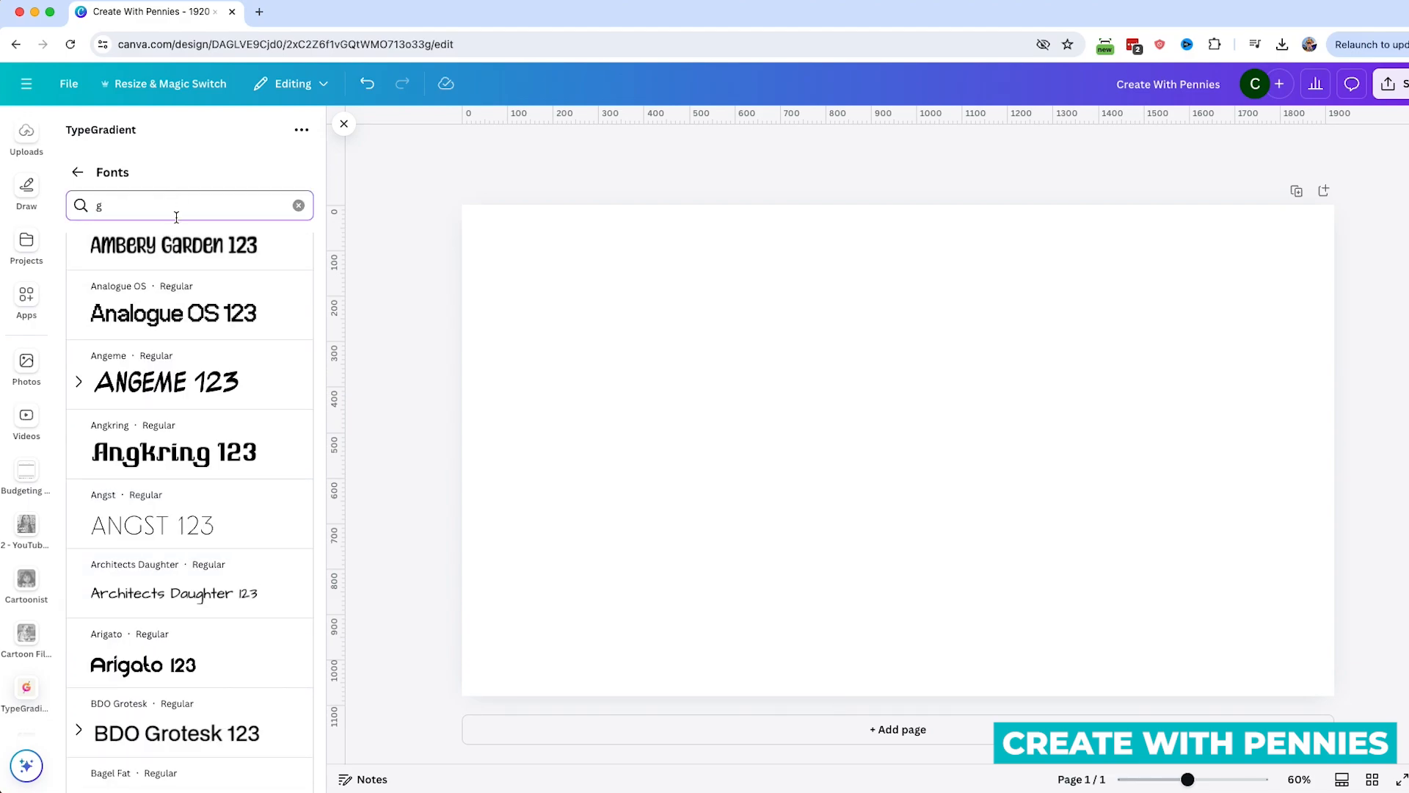
text(o)
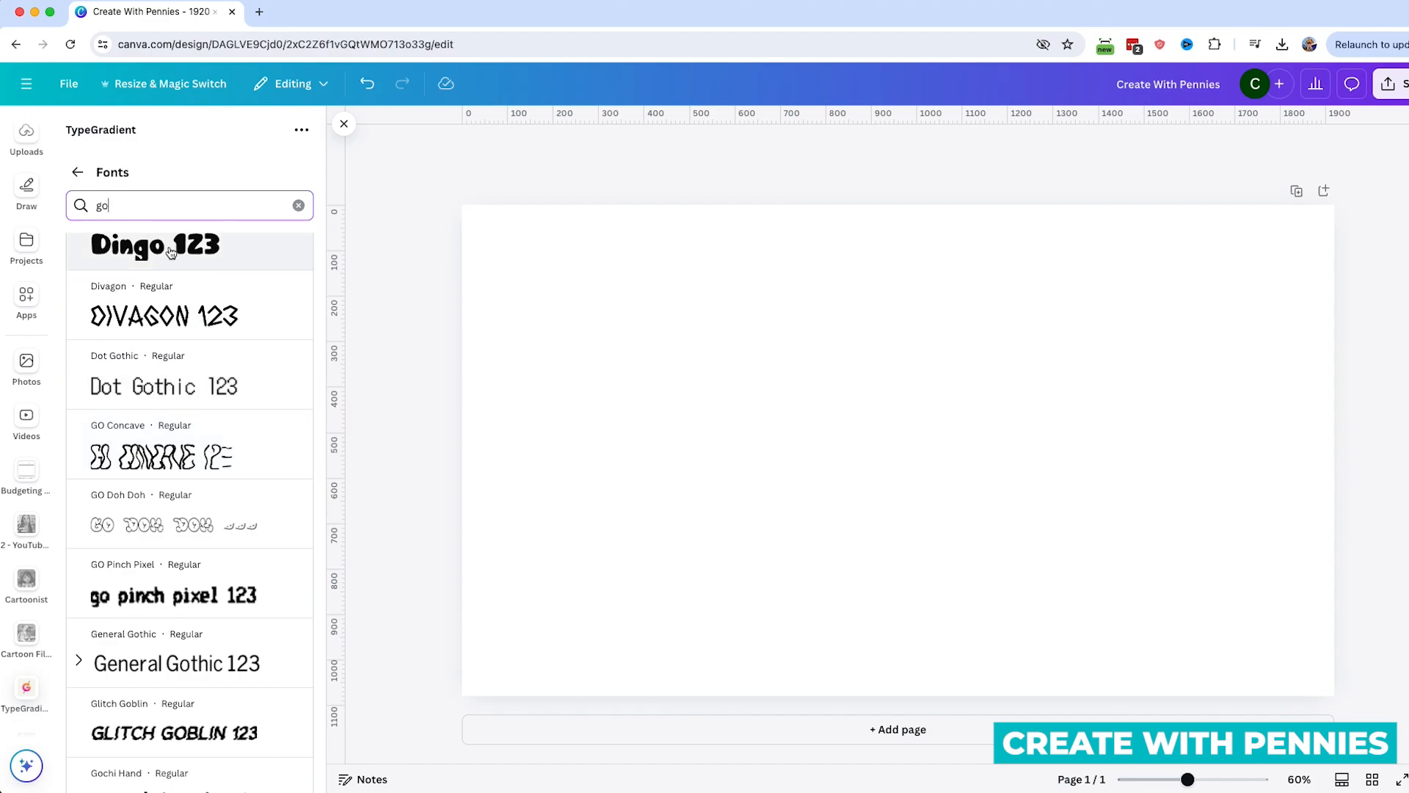
scroll(193, 477, up, 3)
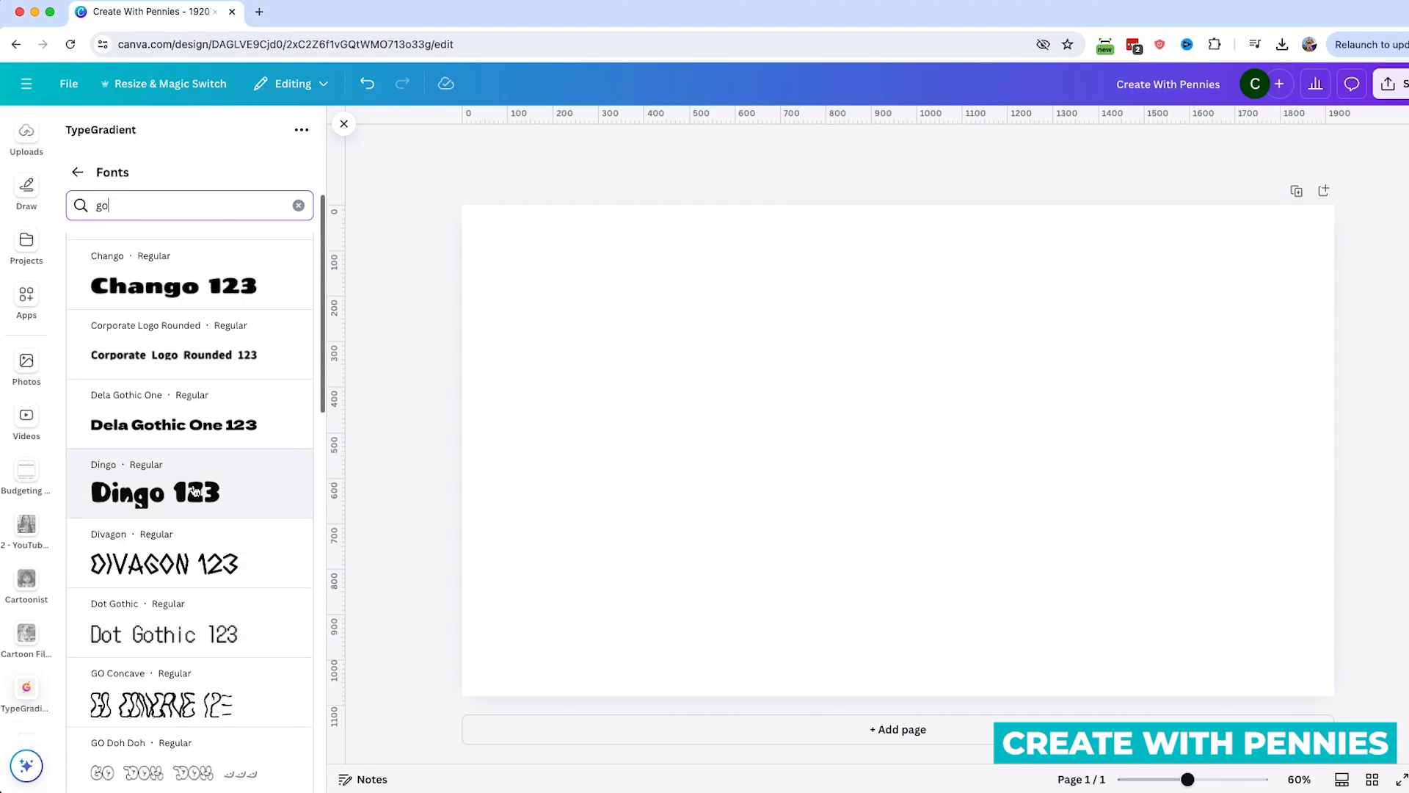
click(187, 280)
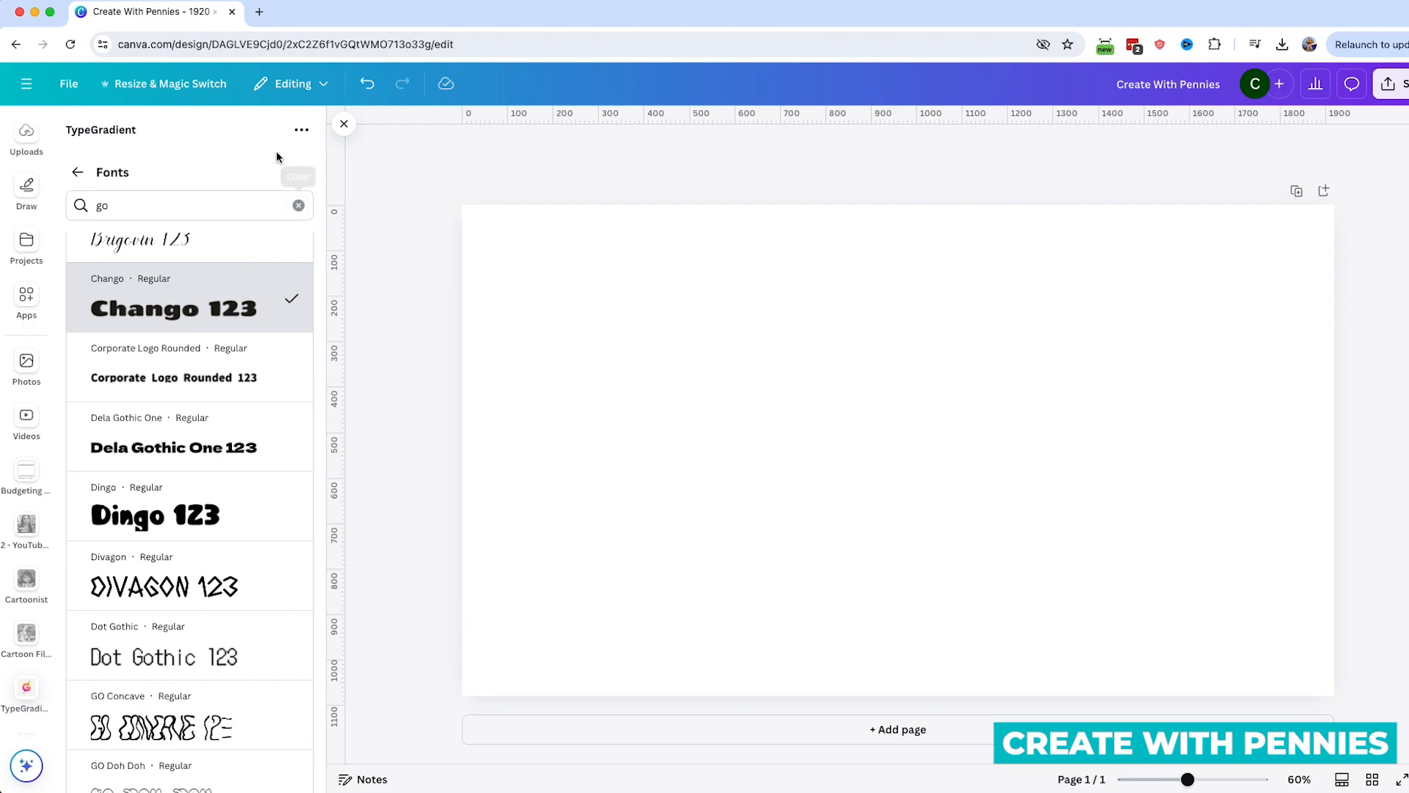
click(300, 206)
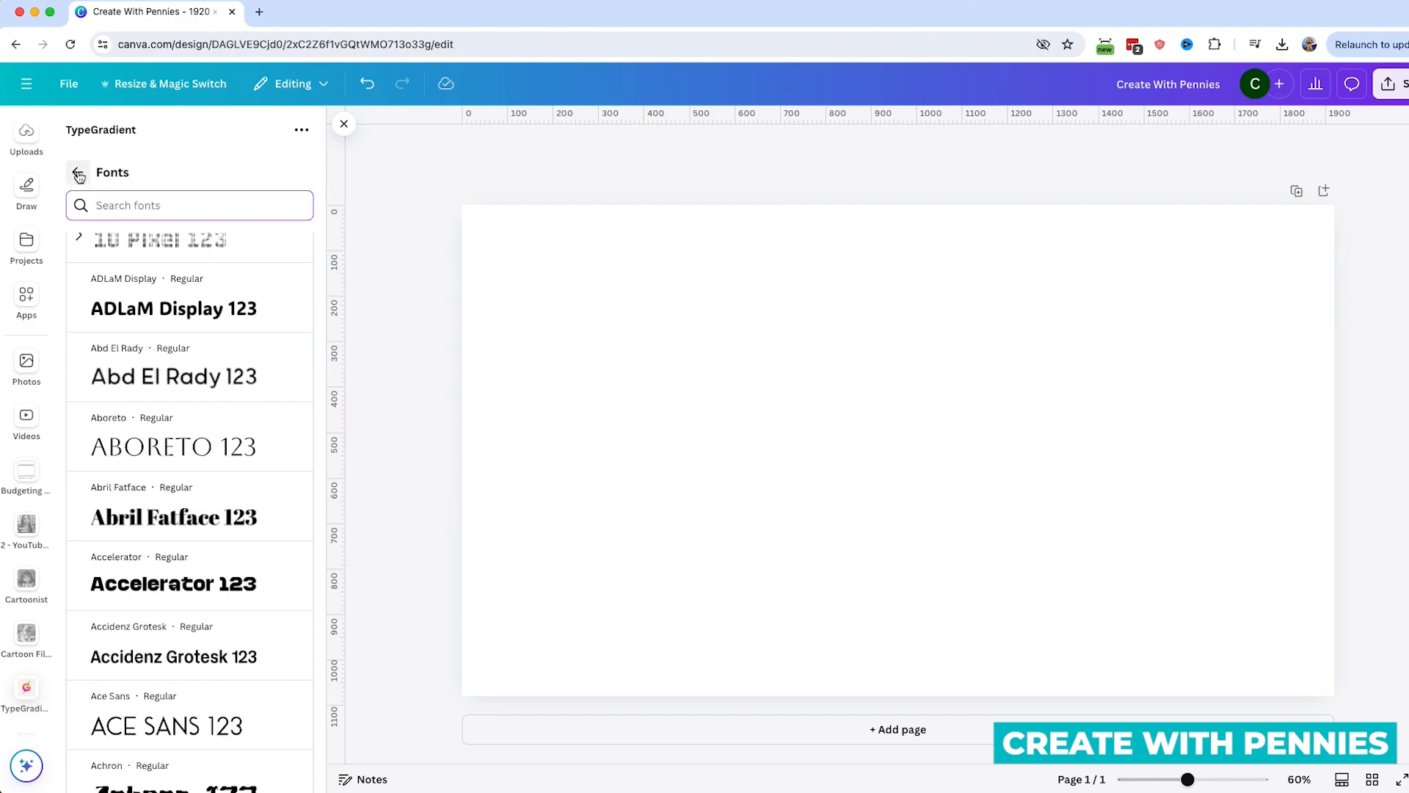
click(78, 174)
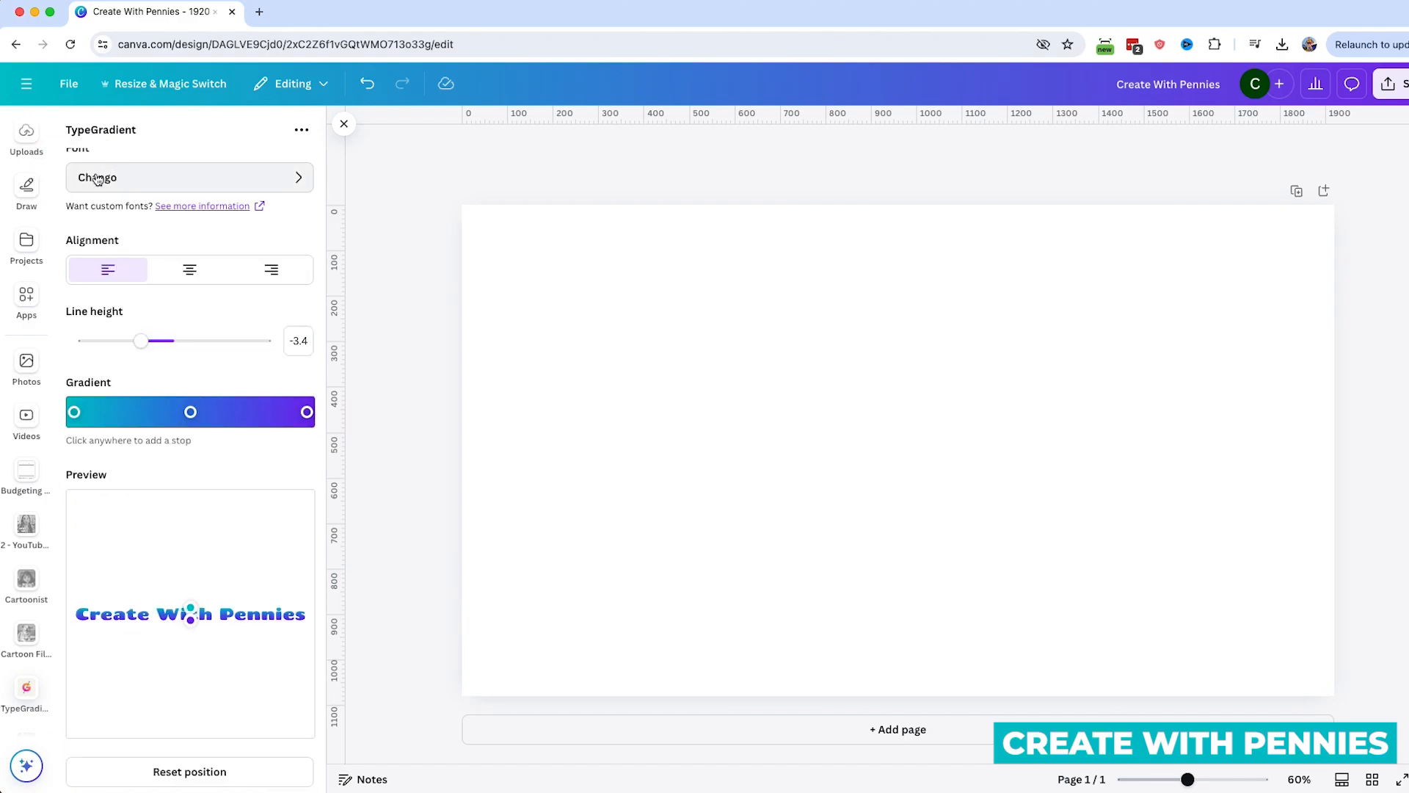
Step: Try right alignment for the gradient text and return it to left alignment
scroll(161, 237, up, 2)
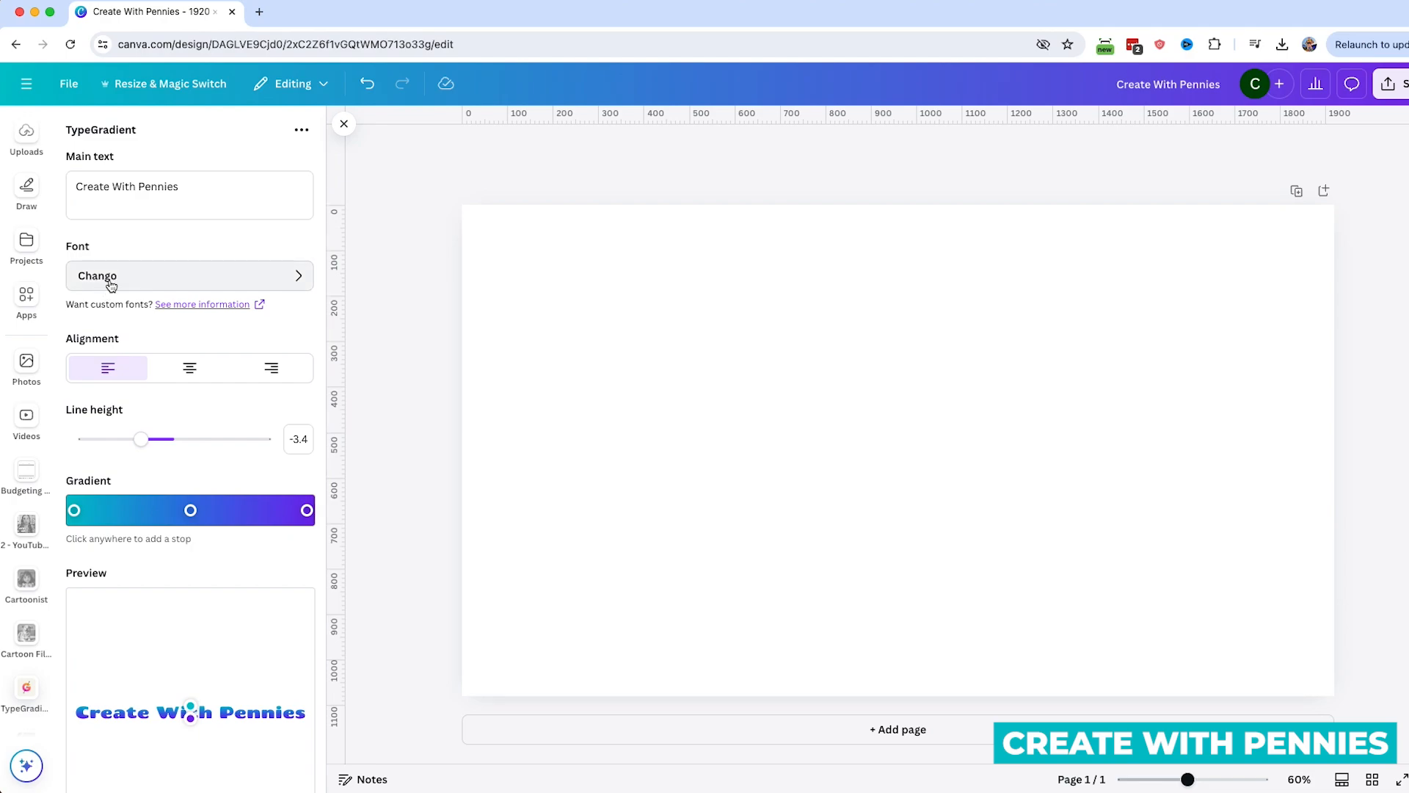
scroll(108, 274, down, 1)
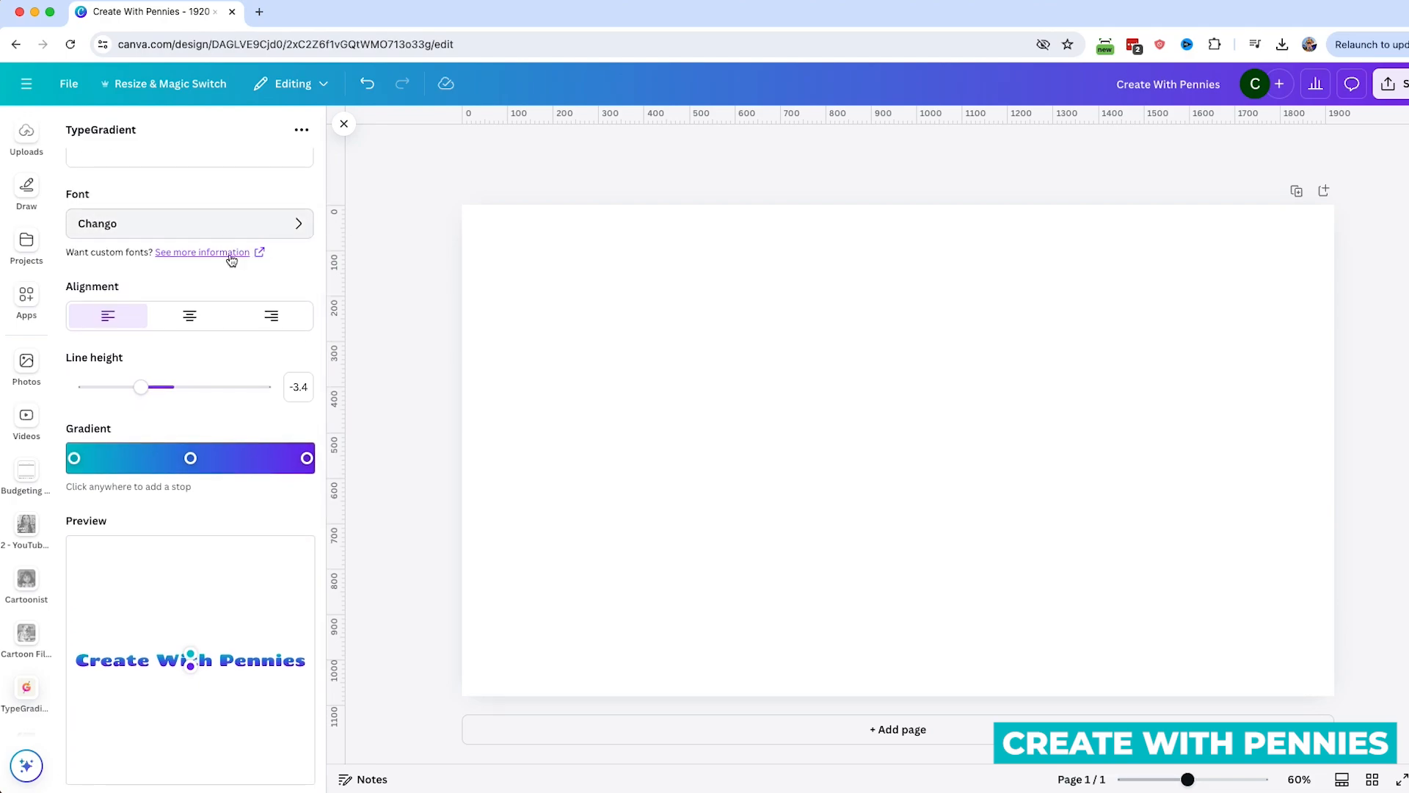
scroll(230, 257, down, 1)
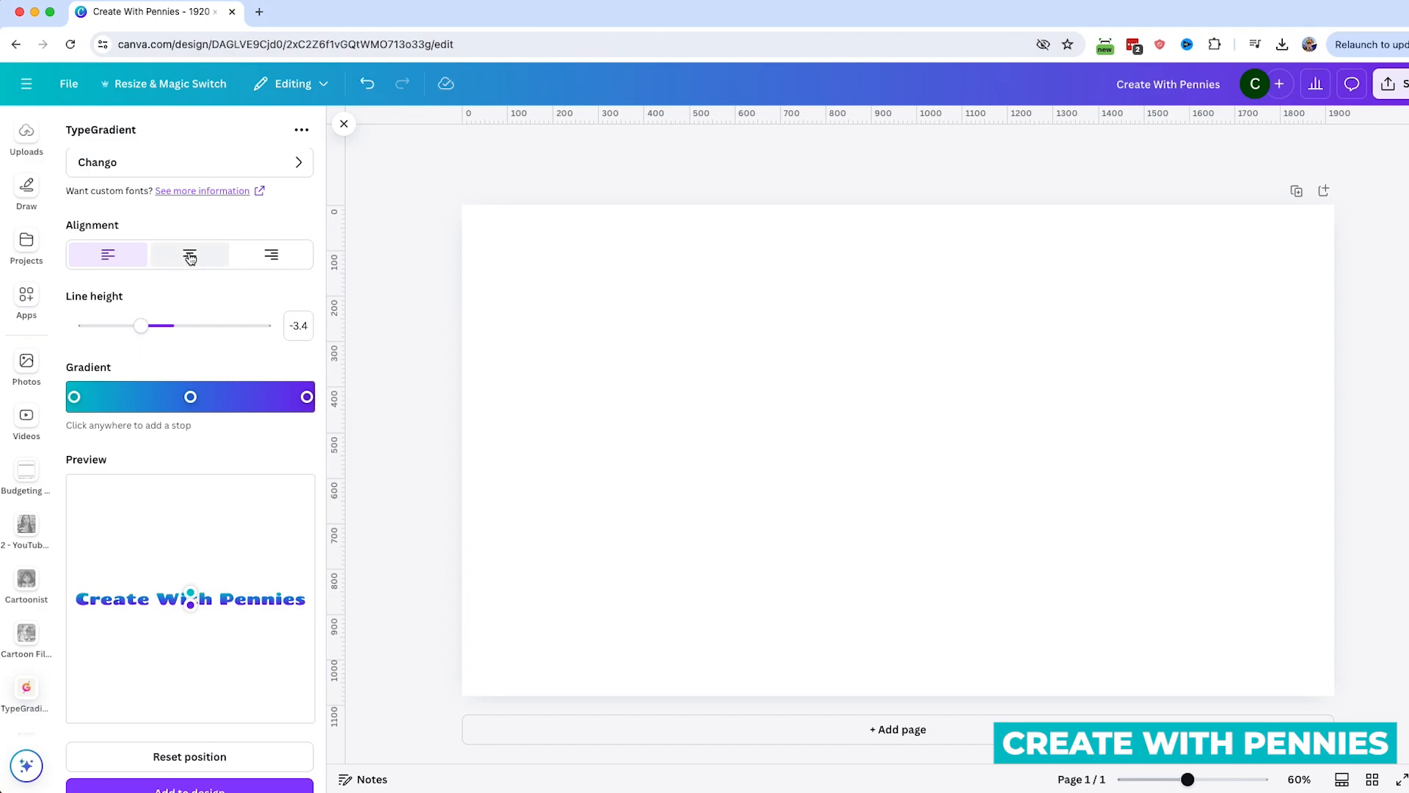
click(278, 254)
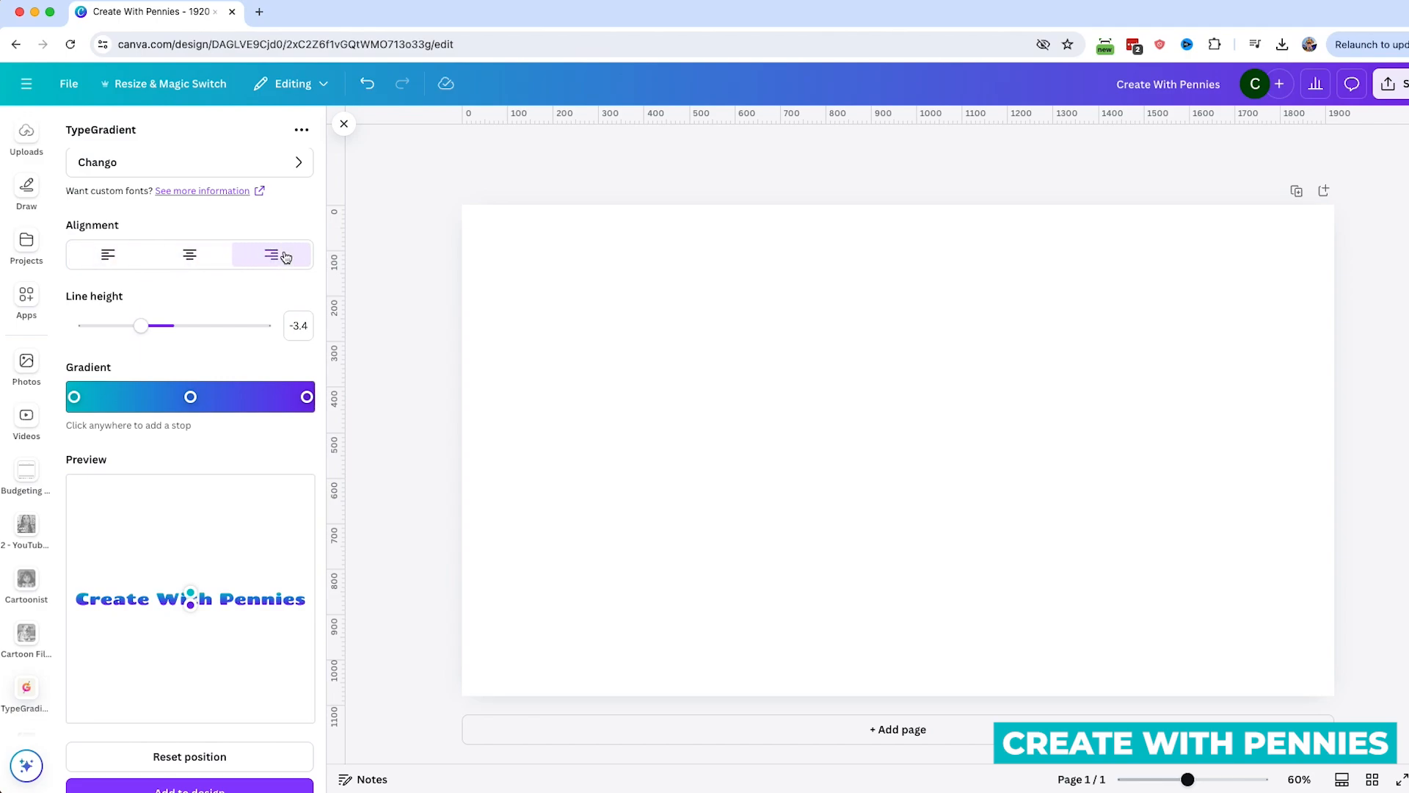
click(117, 260)
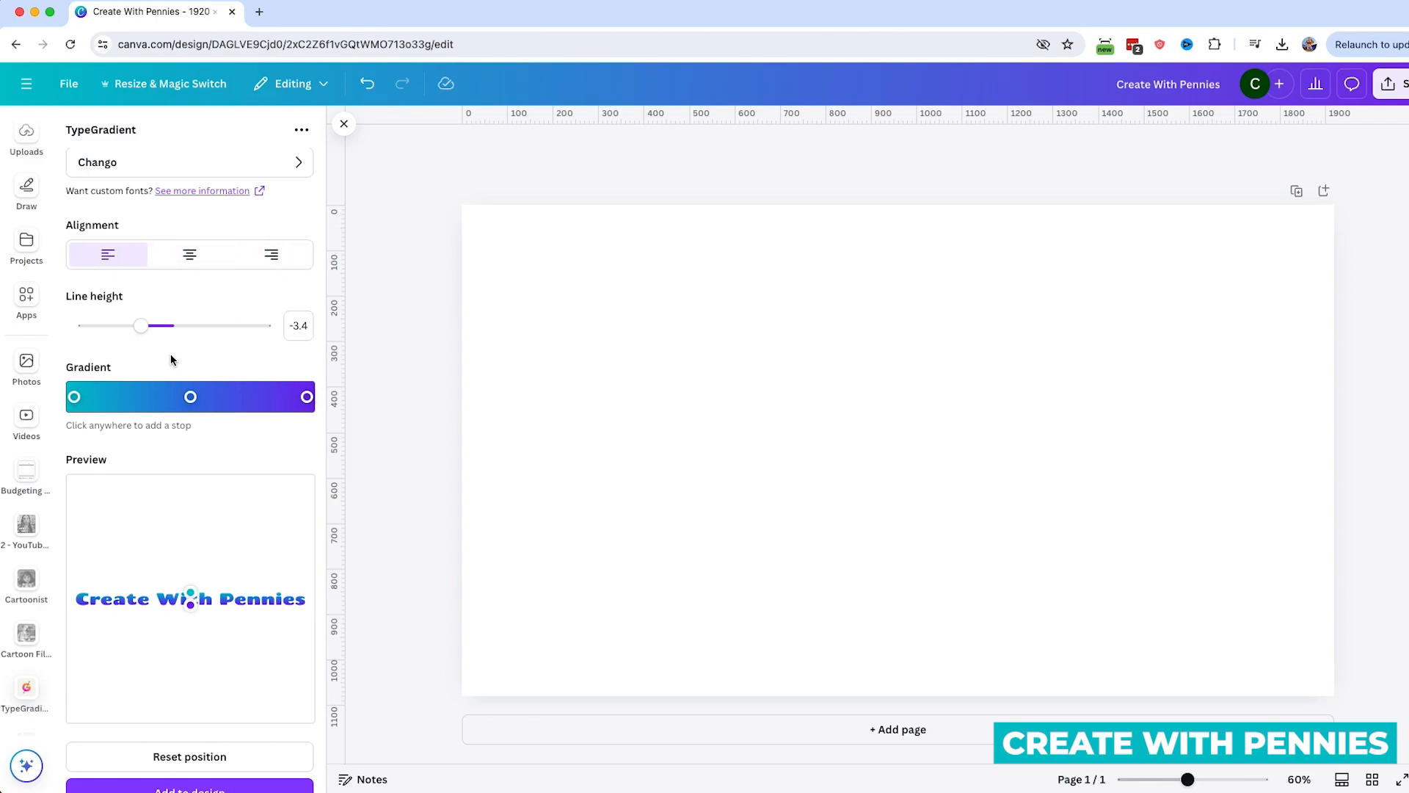
Step: Split the main text into three lines, one word per line, and set the line height to 0.1
mouse_move(144, 330)
mouse_down()
mouse_move(107, 328)
mouse_move(251, 324)
mouse_move(176, 329)
mouse_up()
scroll(177, 330, up, 2)
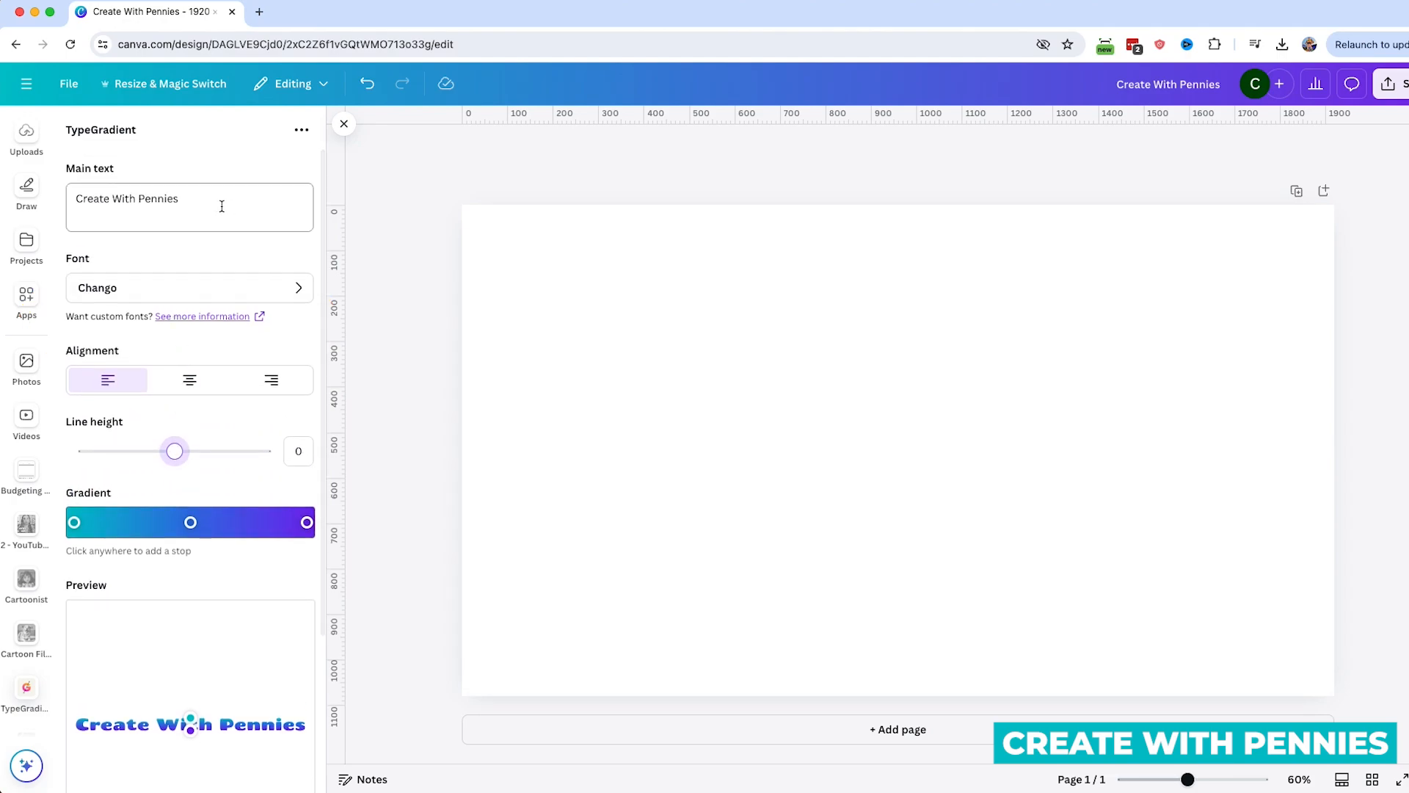
click(142, 198)
key(Return)
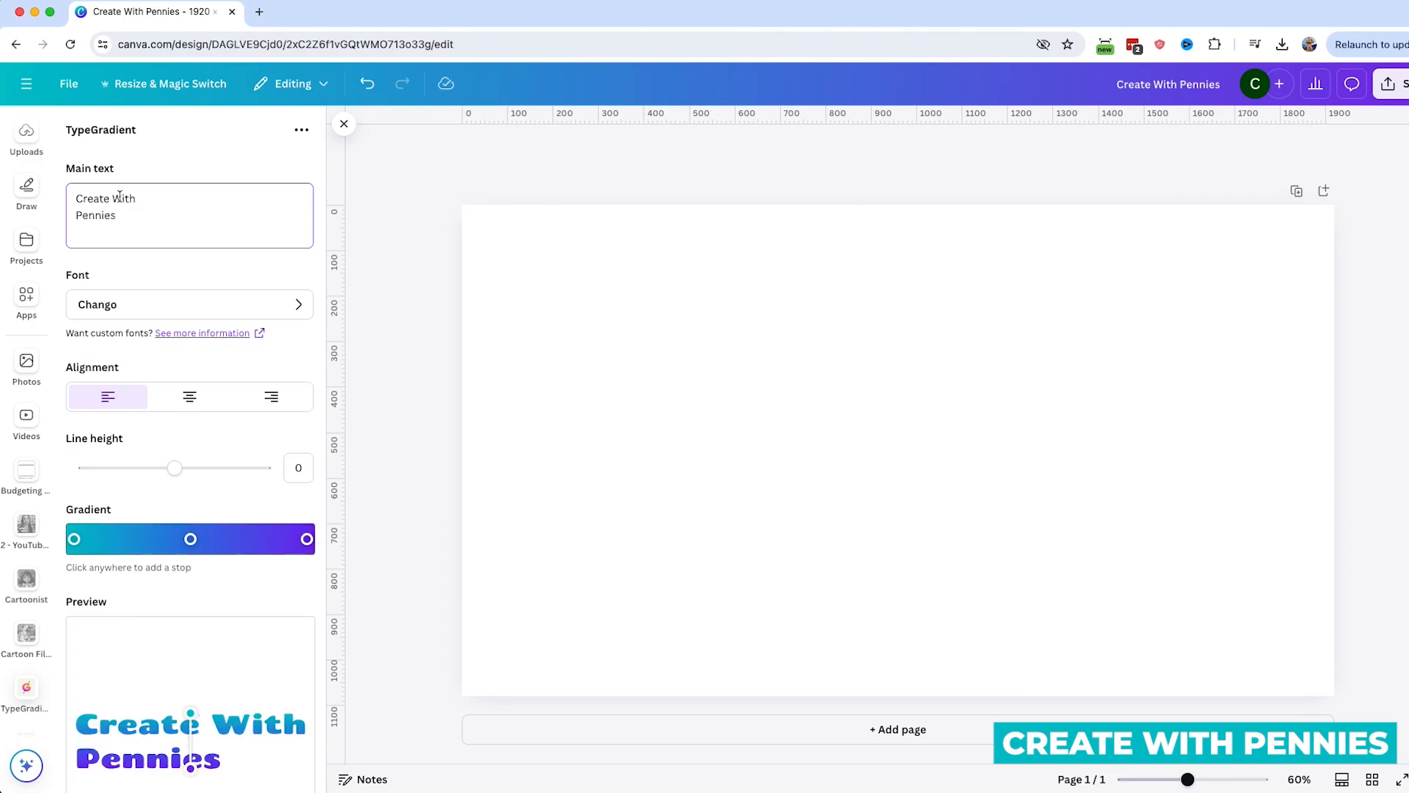
click(116, 199)
key(Return)
scroll(195, 258, down, 4)
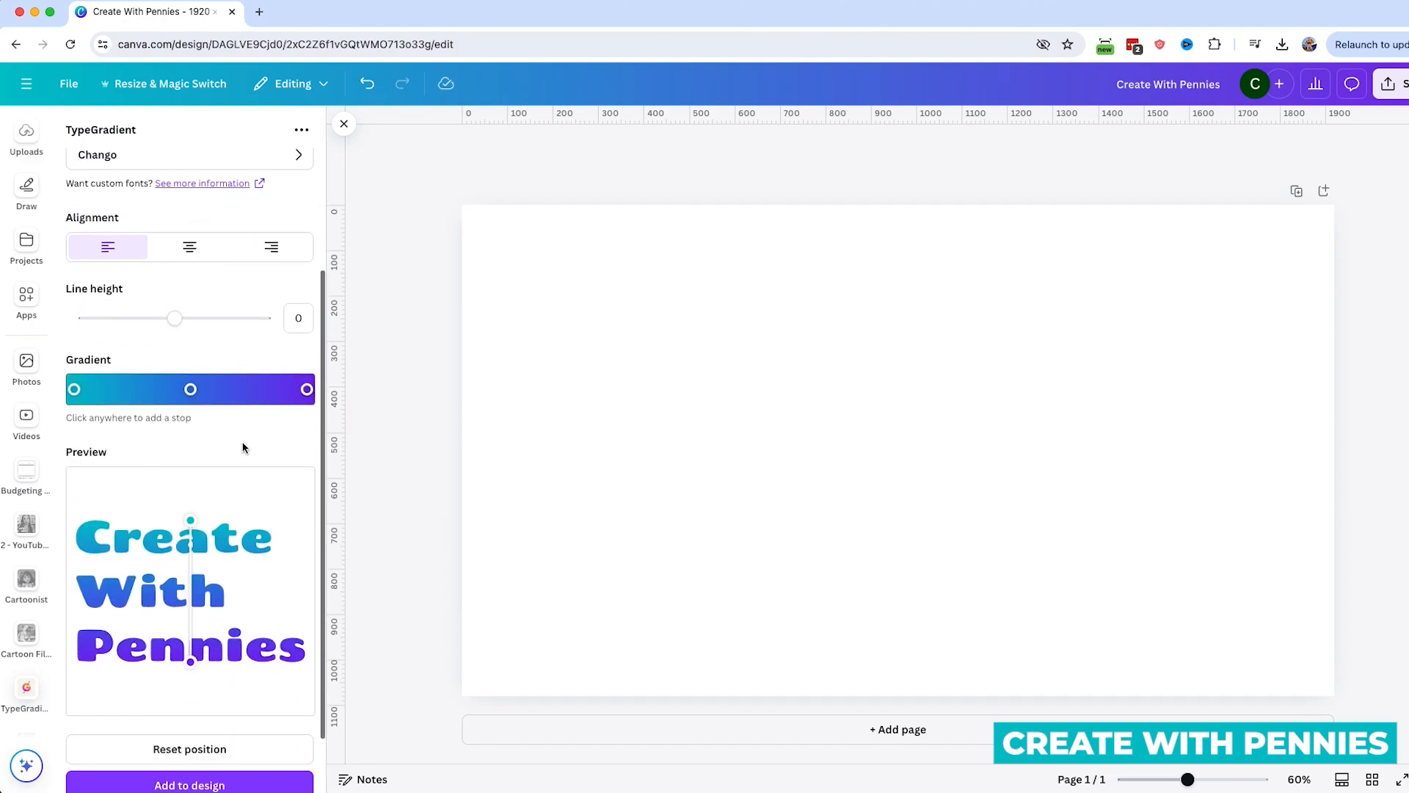
mouse_move(174, 318)
mouse_down()
mouse_move(118, 320)
mouse_move(256, 323)
mouse_move(175, 326)
mouse_up()
Step: Add a gradient stop between the first and middle stops and set its colour to turquoise #00dac0
scroll(210, 351, down, 2)
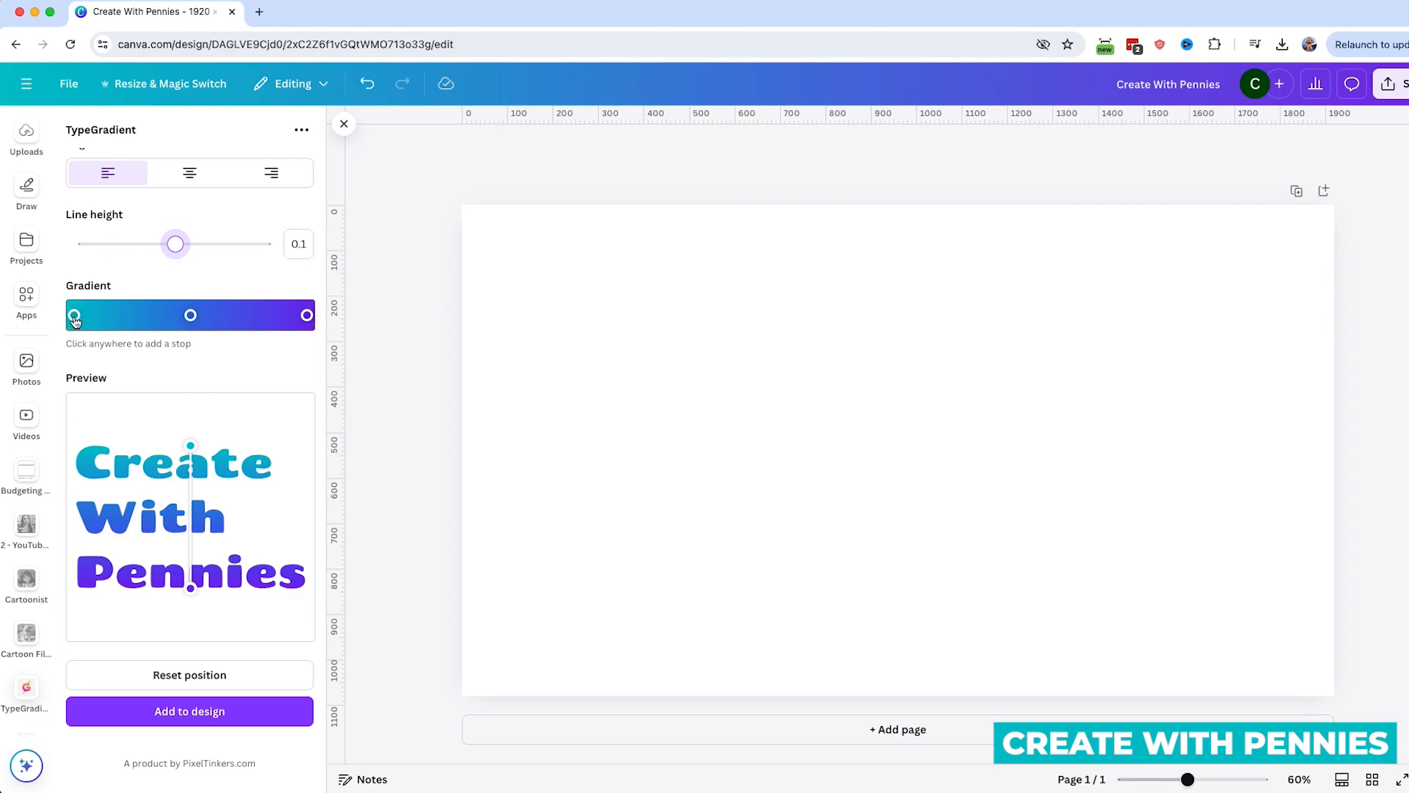
click(125, 315)
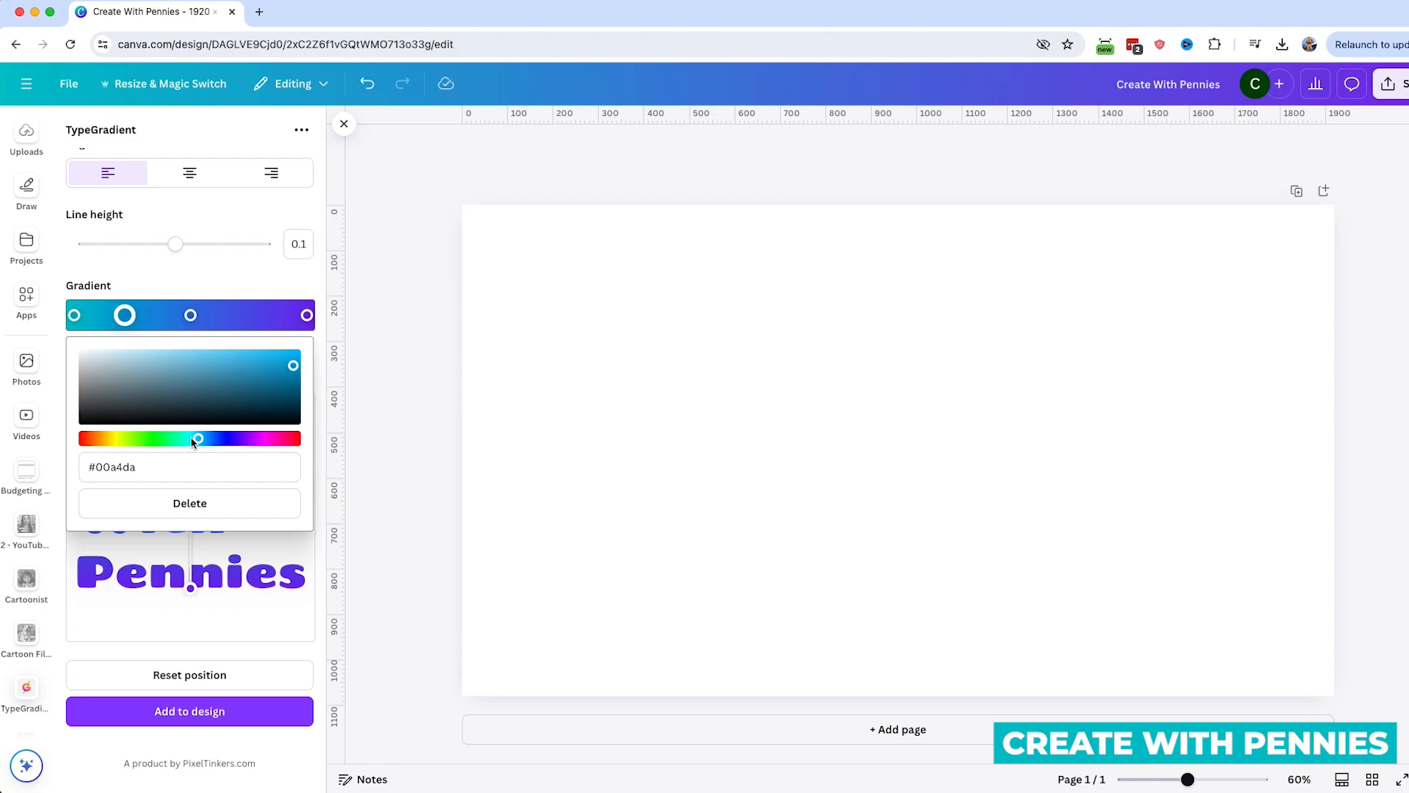
drag(190, 442, 186, 439)
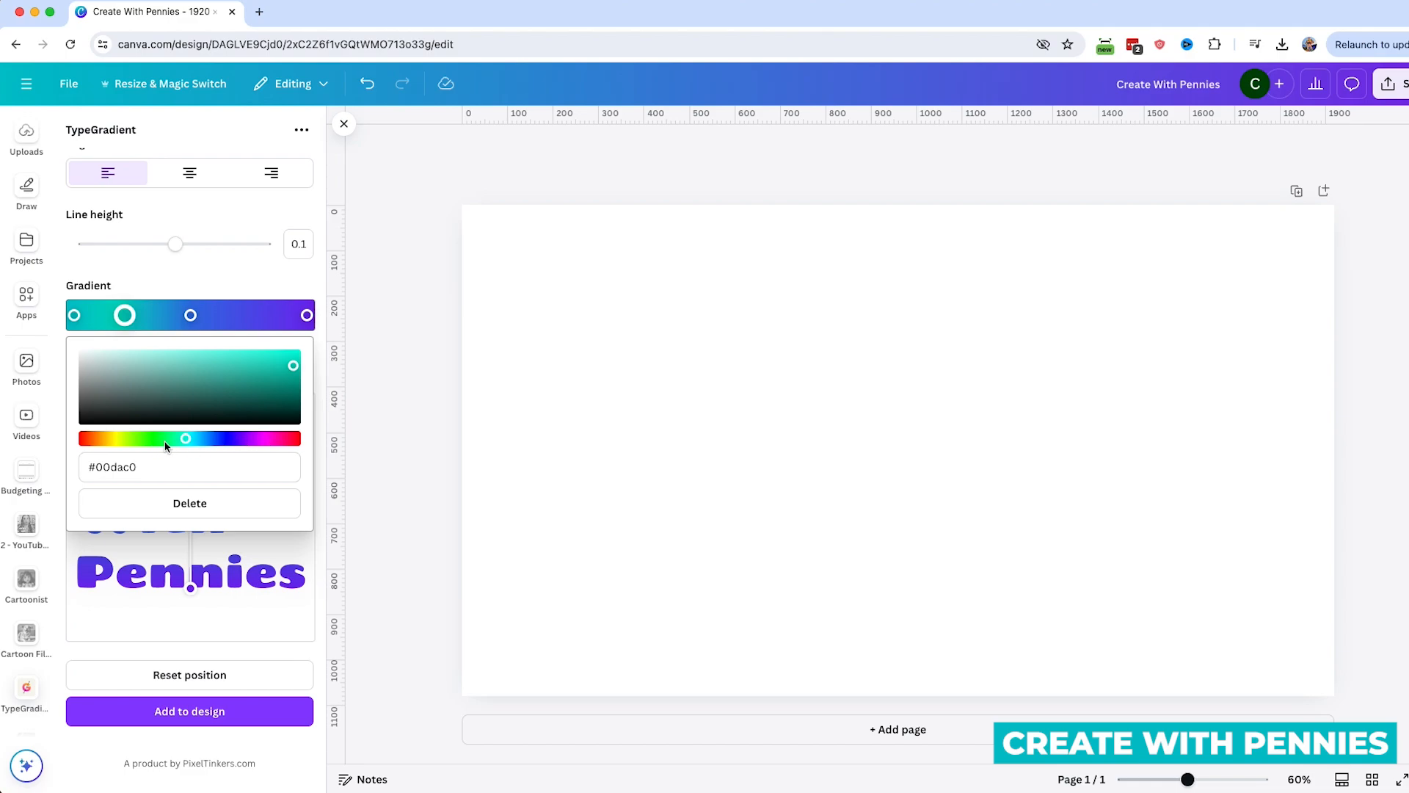
Step: Move the blue gradient stop towards the purple end and the turquoise stop to the middle of the gradient
click(227, 291)
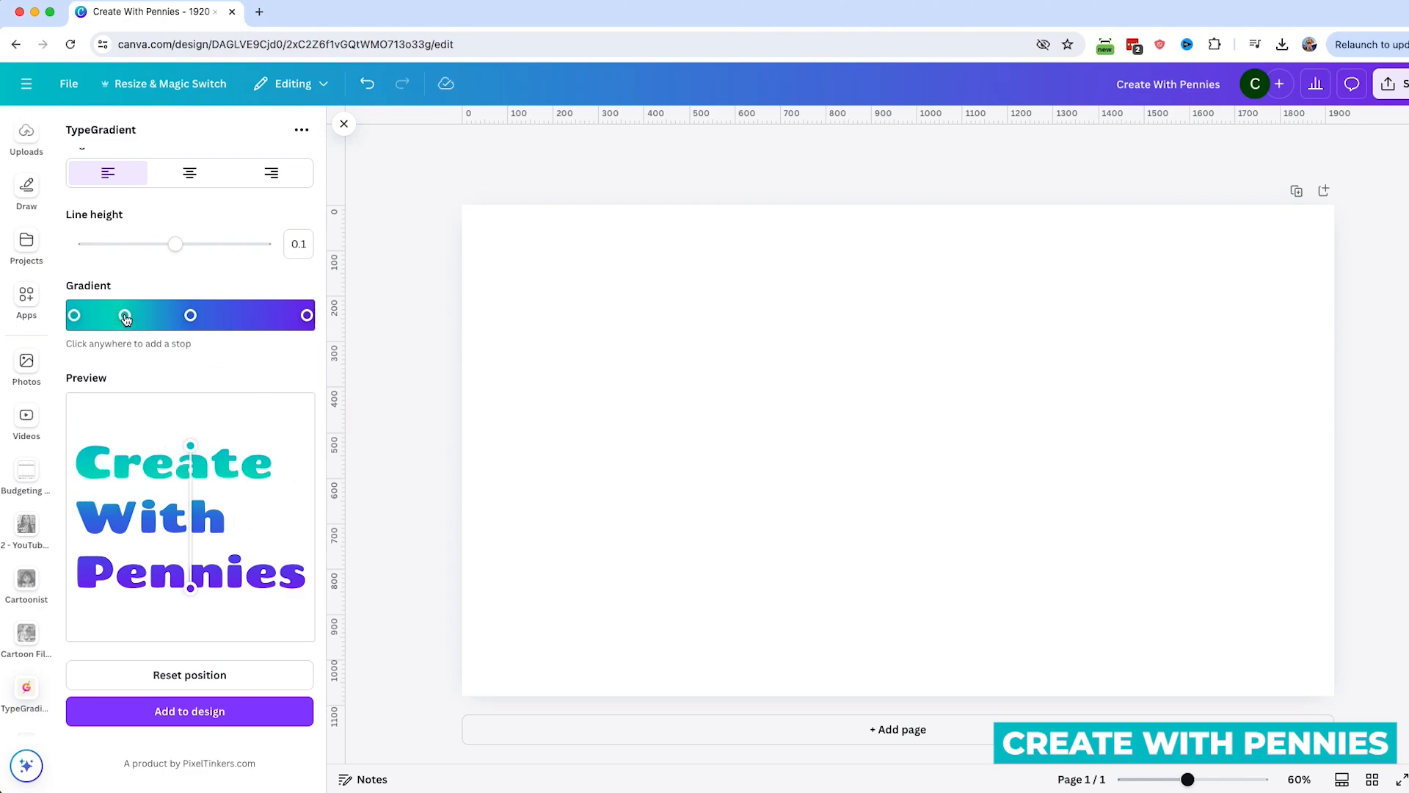
drag(190, 315, 252, 315)
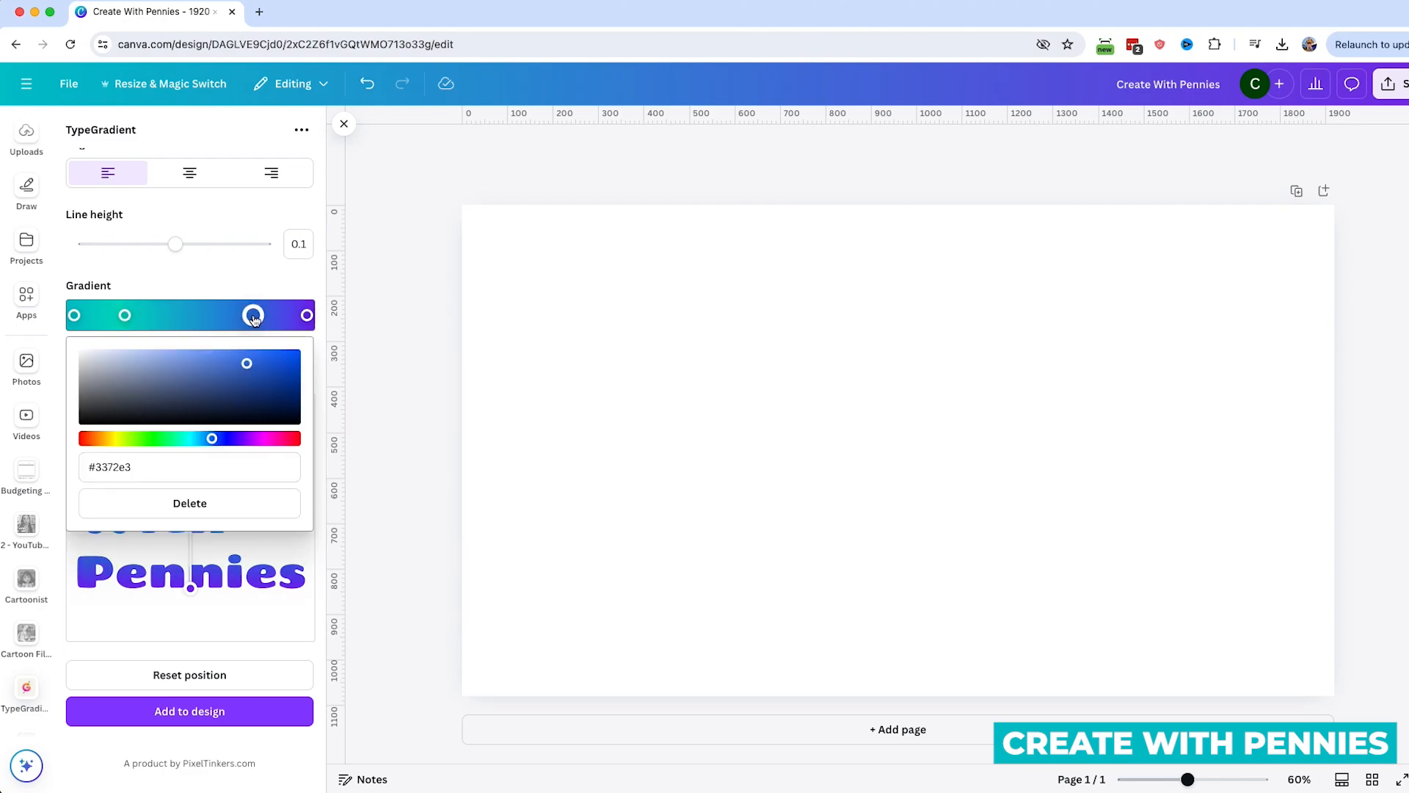
click(217, 276)
drag(126, 316, 187, 314)
click(214, 276)
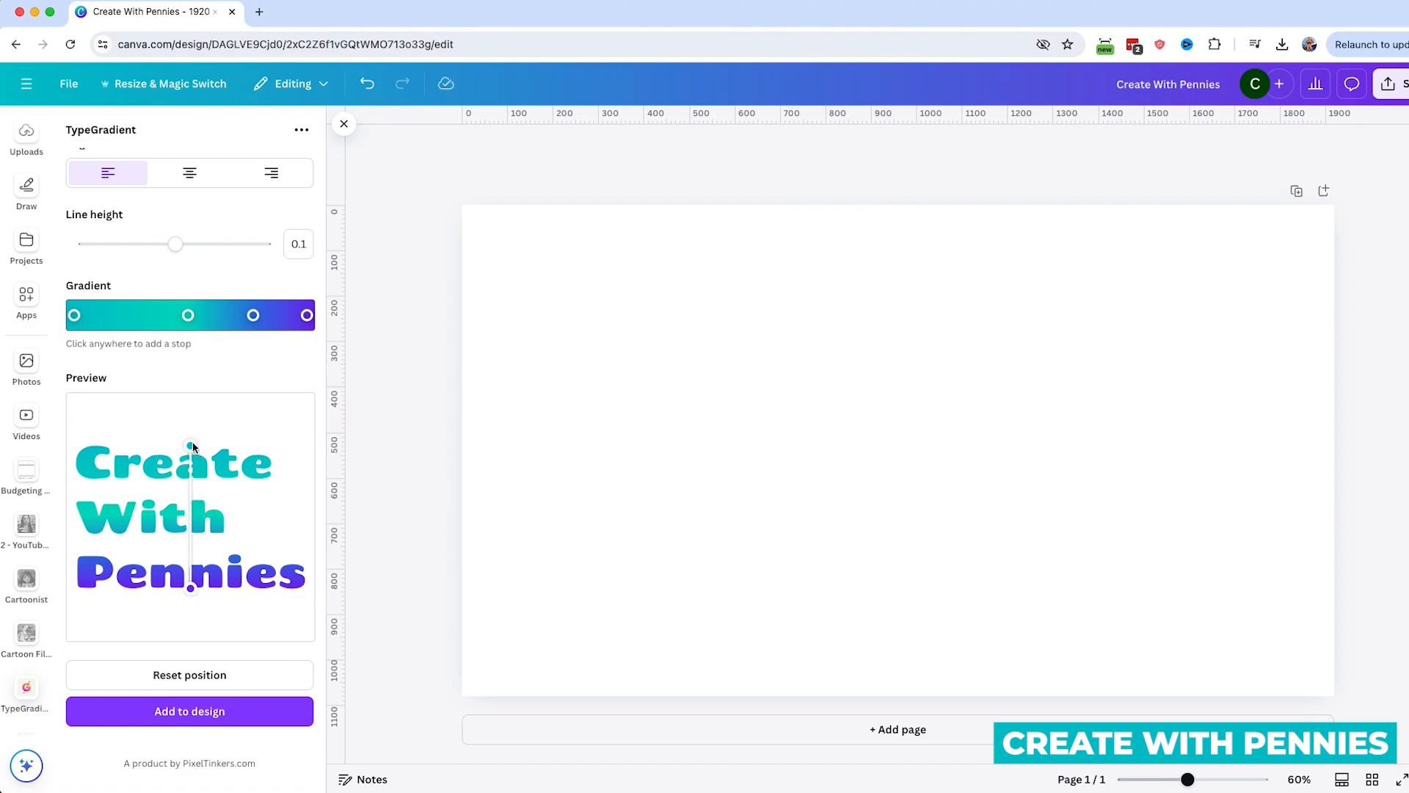
Step: Try a gradient direction running diagonally down across the text, and change it to horizontal through the word "With"
drag(192, 445, 96, 445)
drag(194, 590, 290, 587)
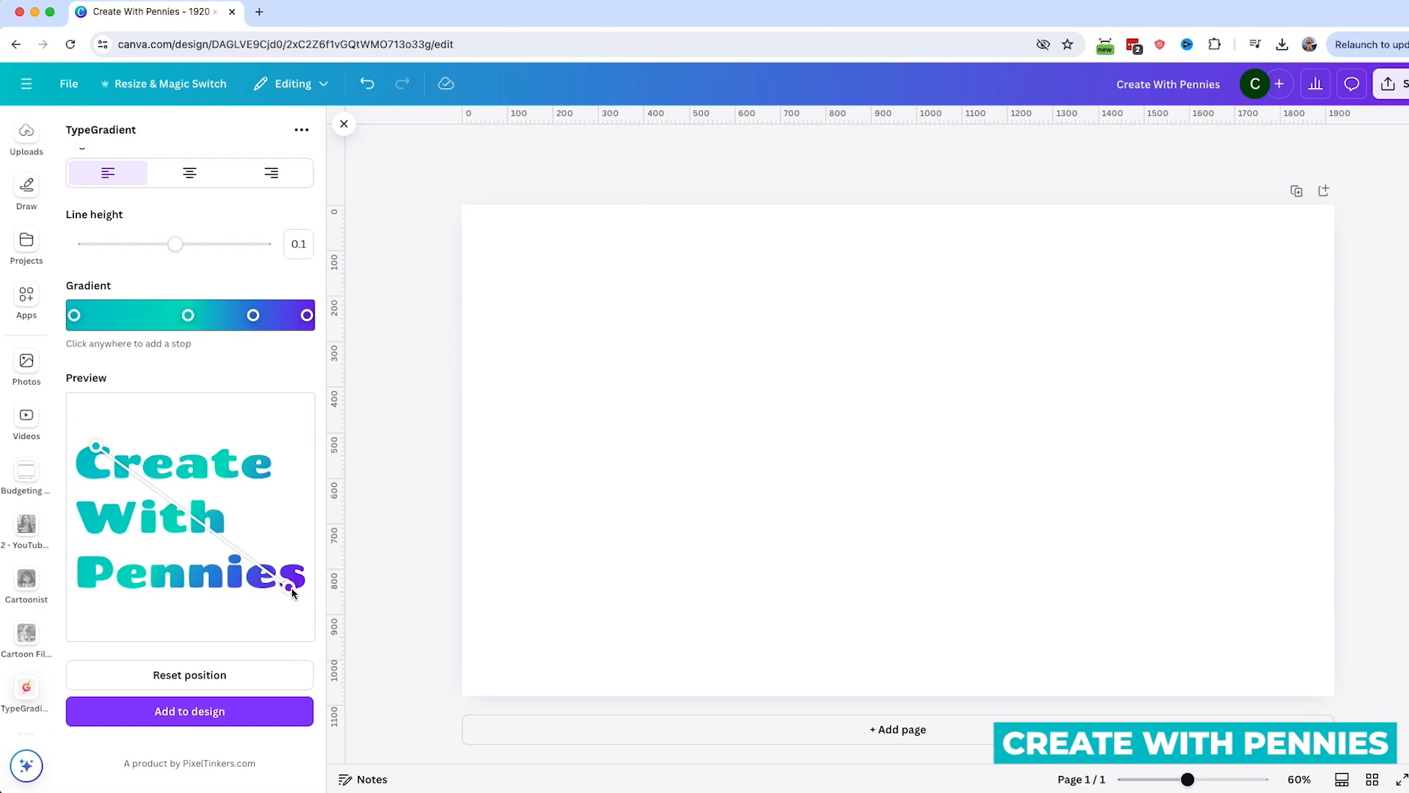
drag(291, 587, 304, 520)
drag(96, 448, 74, 517)
drag(304, 520, 304, 516)
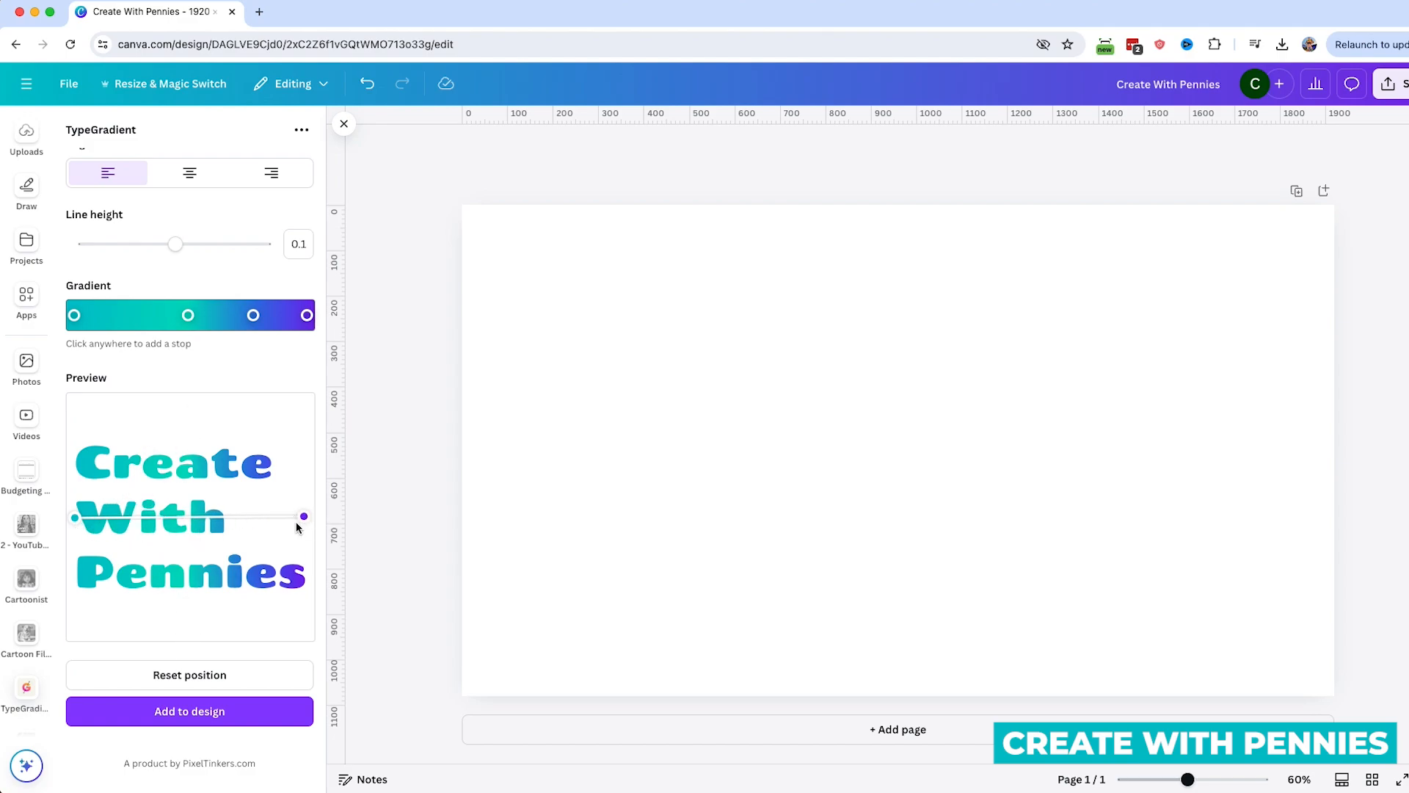
Step: Angle the gradient diagonally upward, from below the "P" of "Pennies" to above the end of "Create", trying a shorter span before extending it again
drag(299, 519, 301, 441)
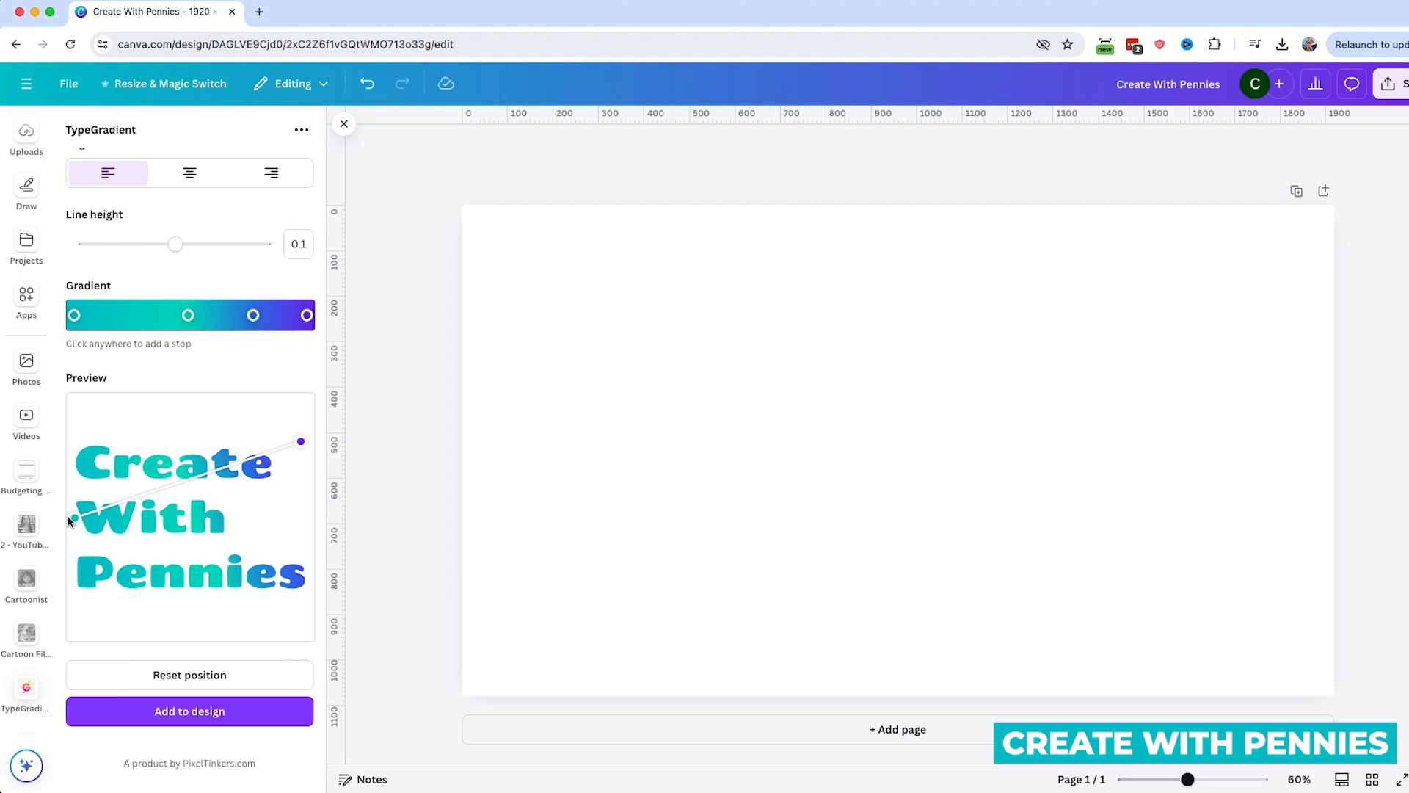
drag(74, 518, 77, 604)
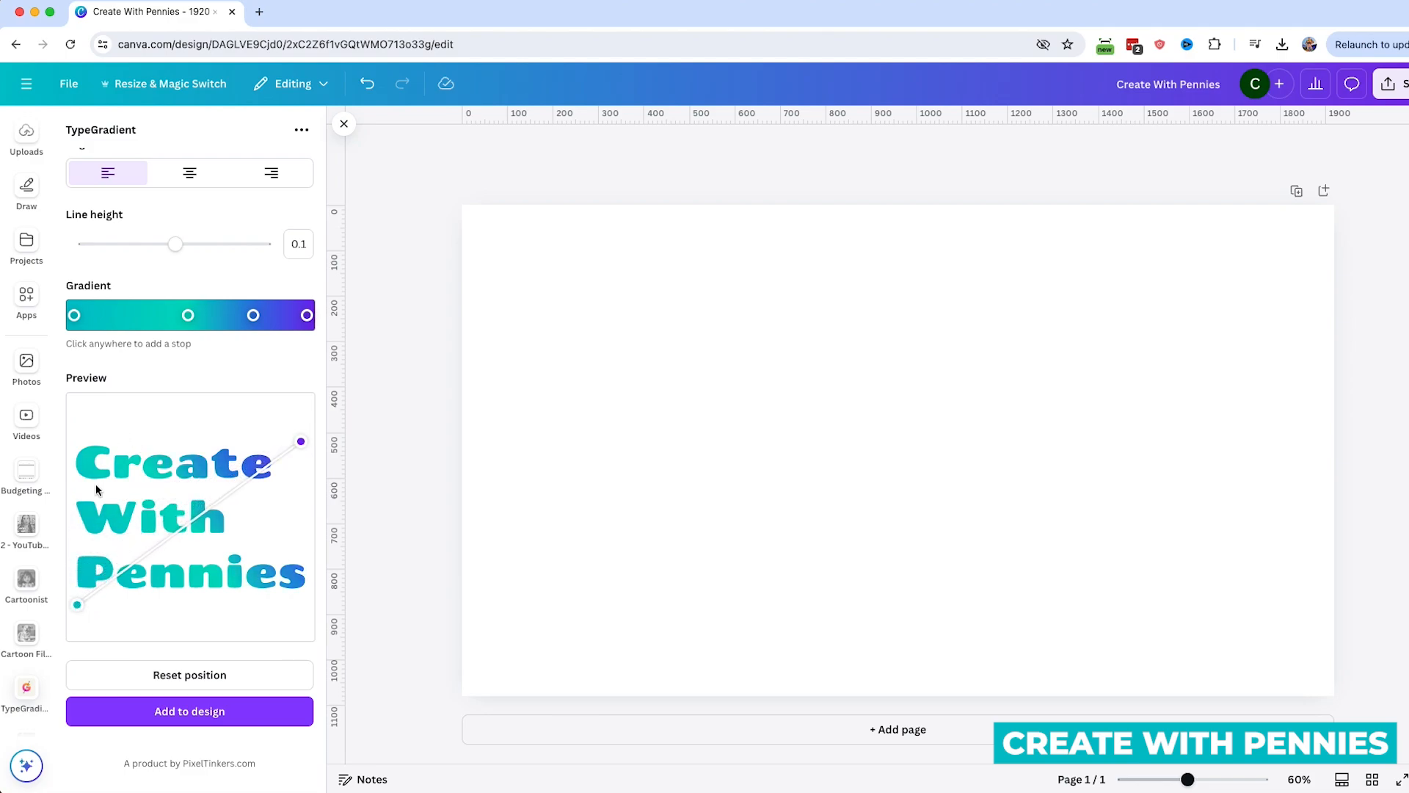
drag(301, 441, 198, 496)
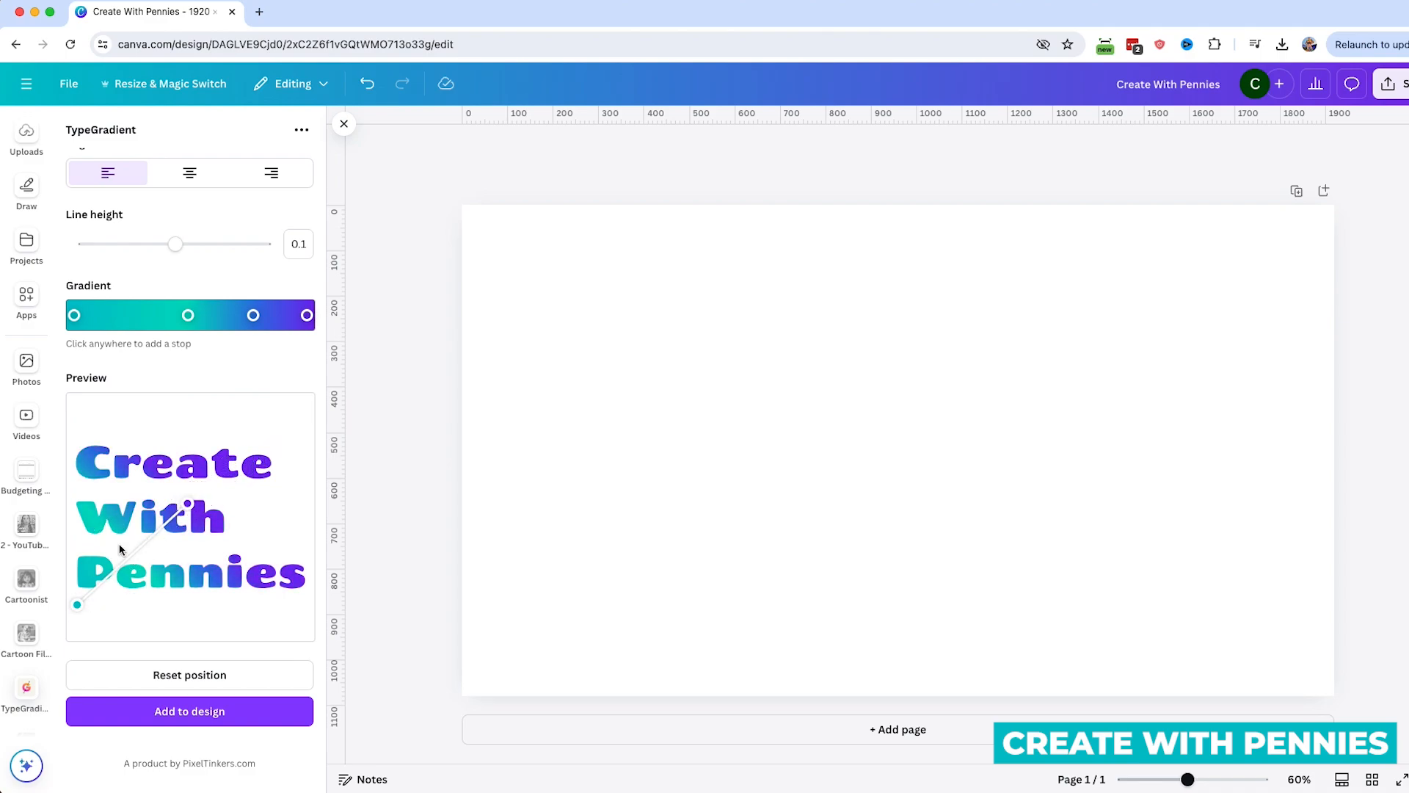
drag(188, 503, 288, 435)
Step: Move the turquoise #00dac0 stop back towards the start of the gradient and delete it
drag(188, 314, 132, 315)
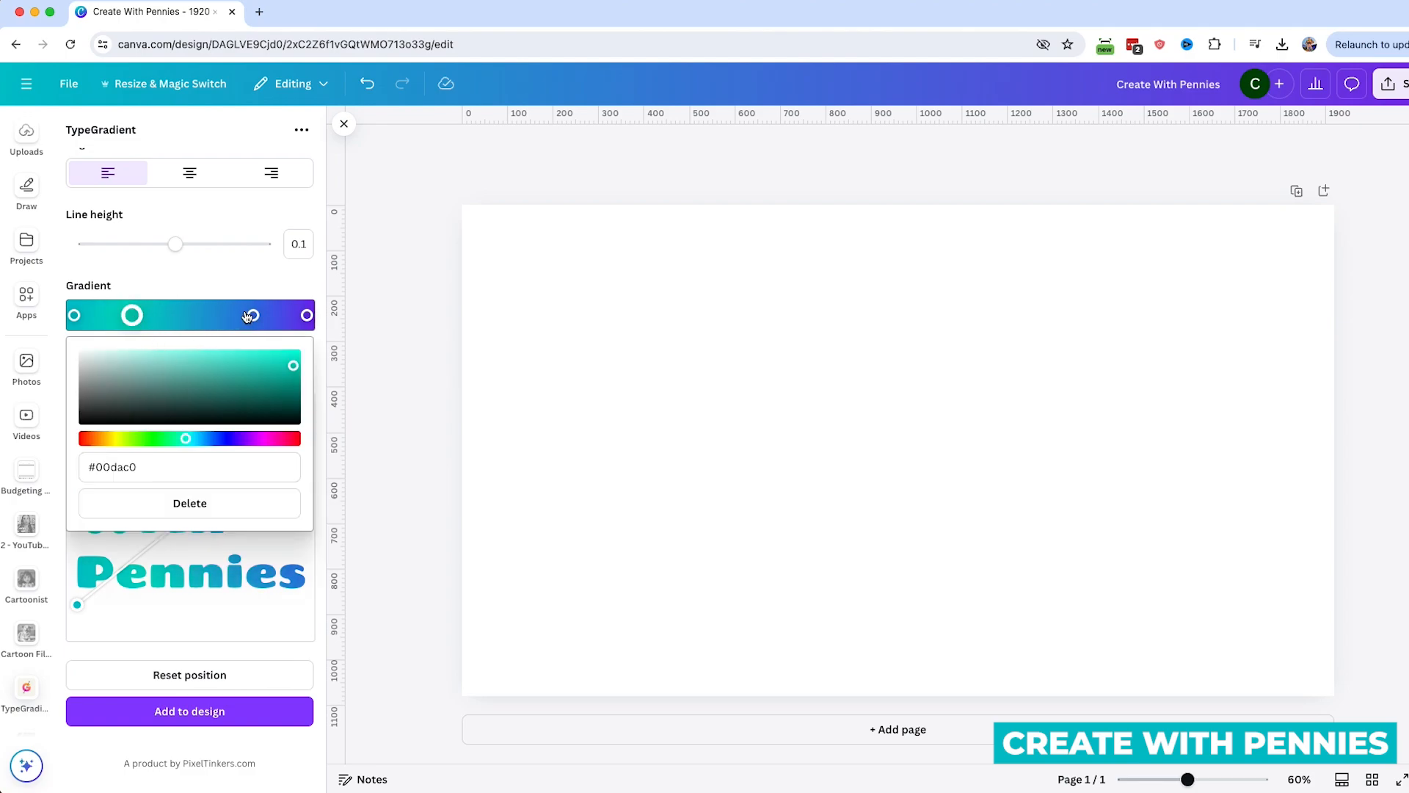
click(173, 270)
click(132, 315)
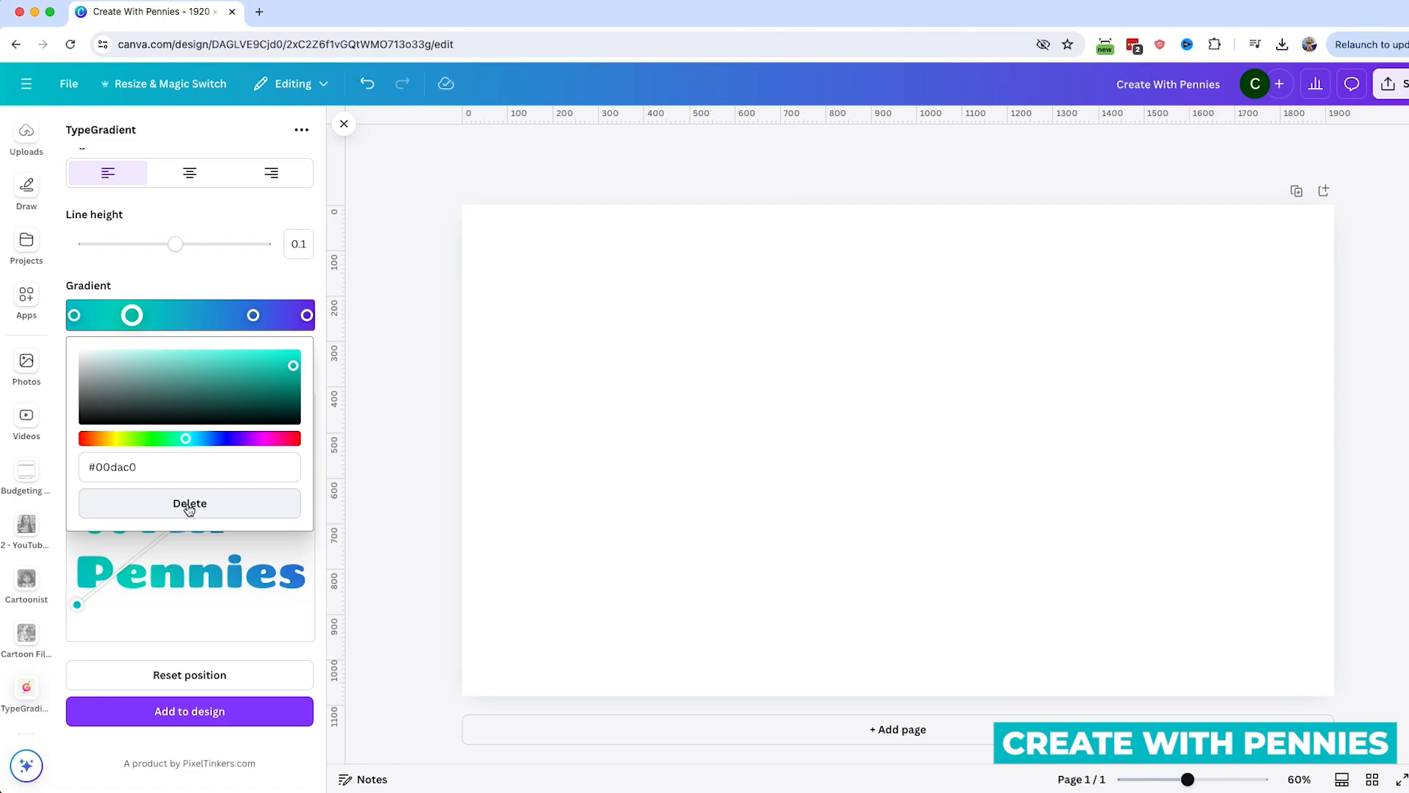
click(239, 507)
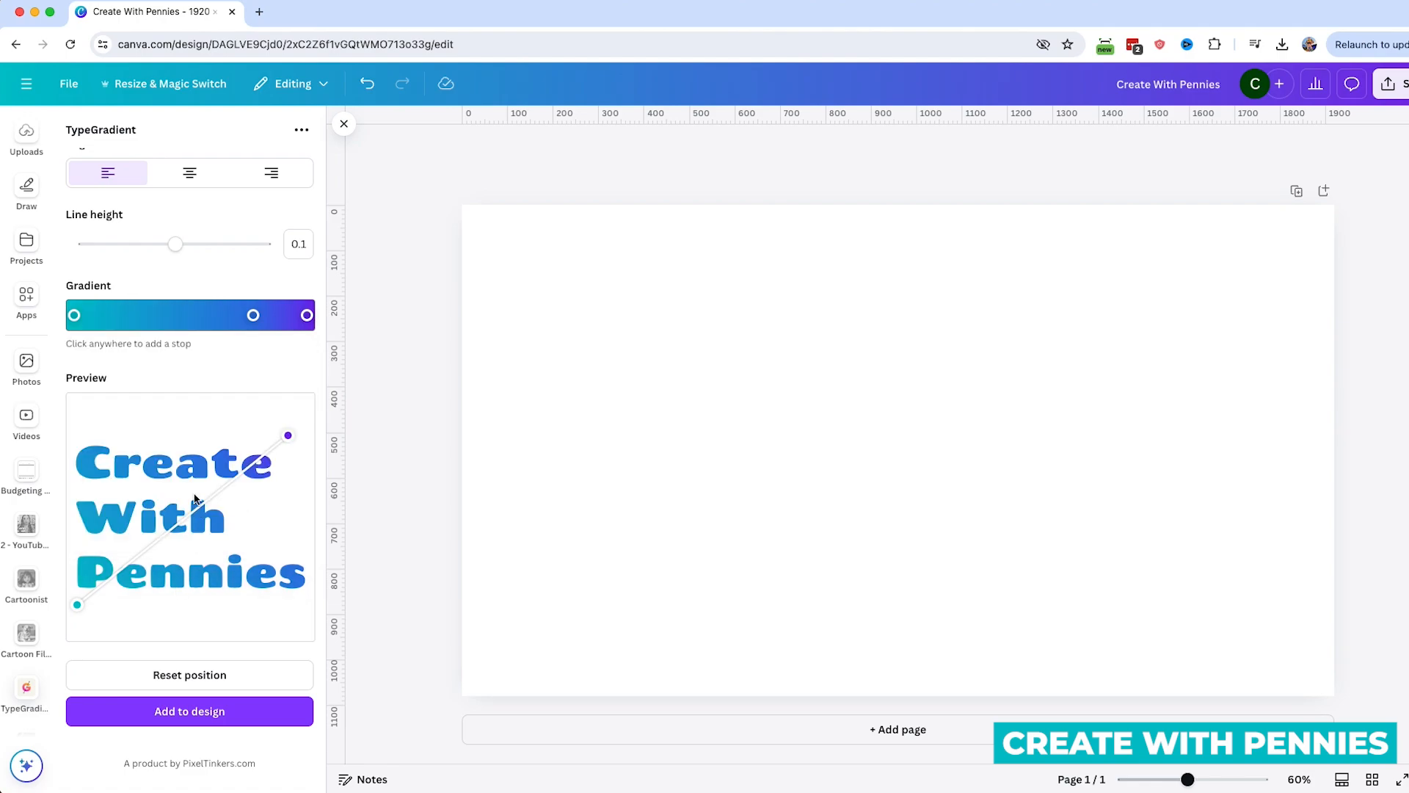
Step: Move the blue stop to the middle of the gradient and change its colour to magenta #e333dc
drag(252, 315, 190, 315)
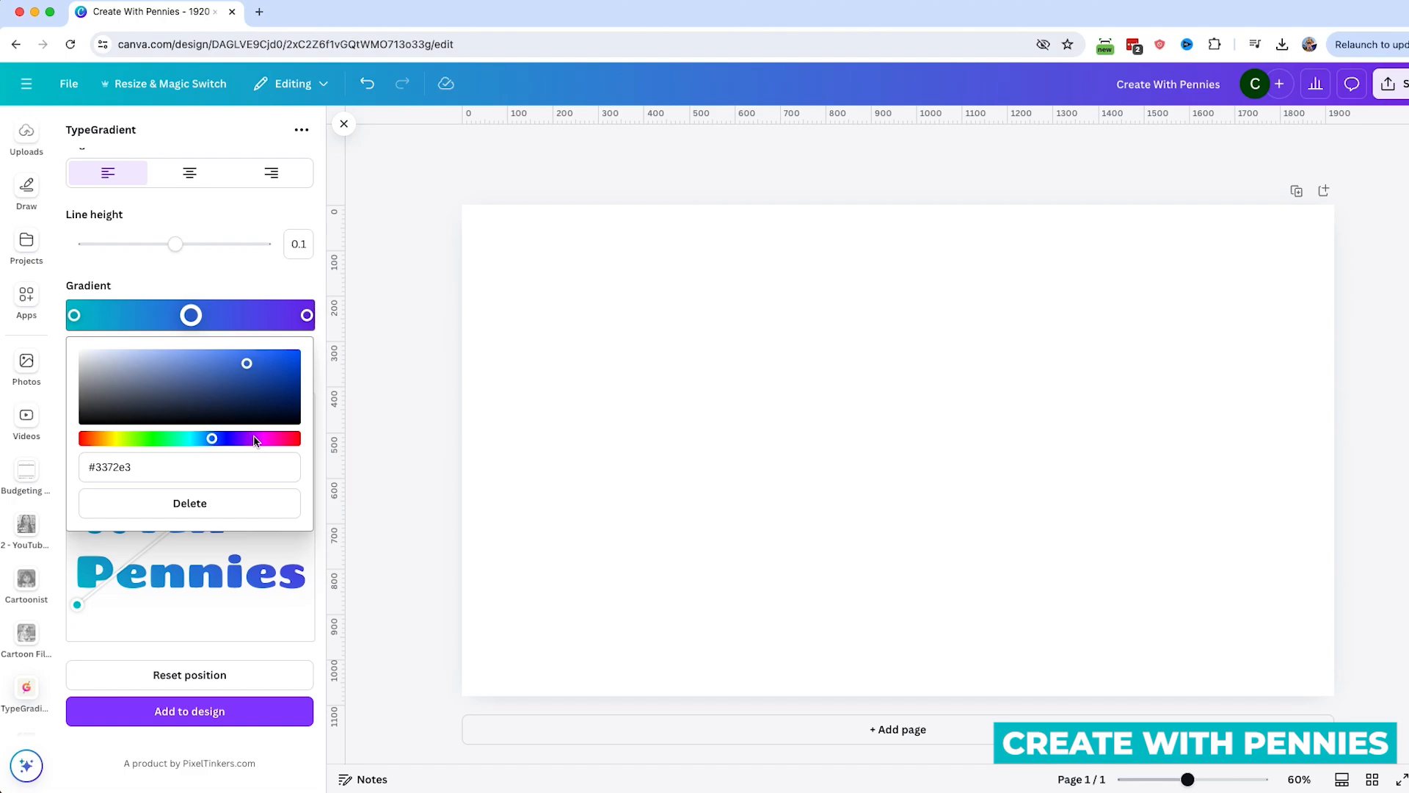
click(191, 315)
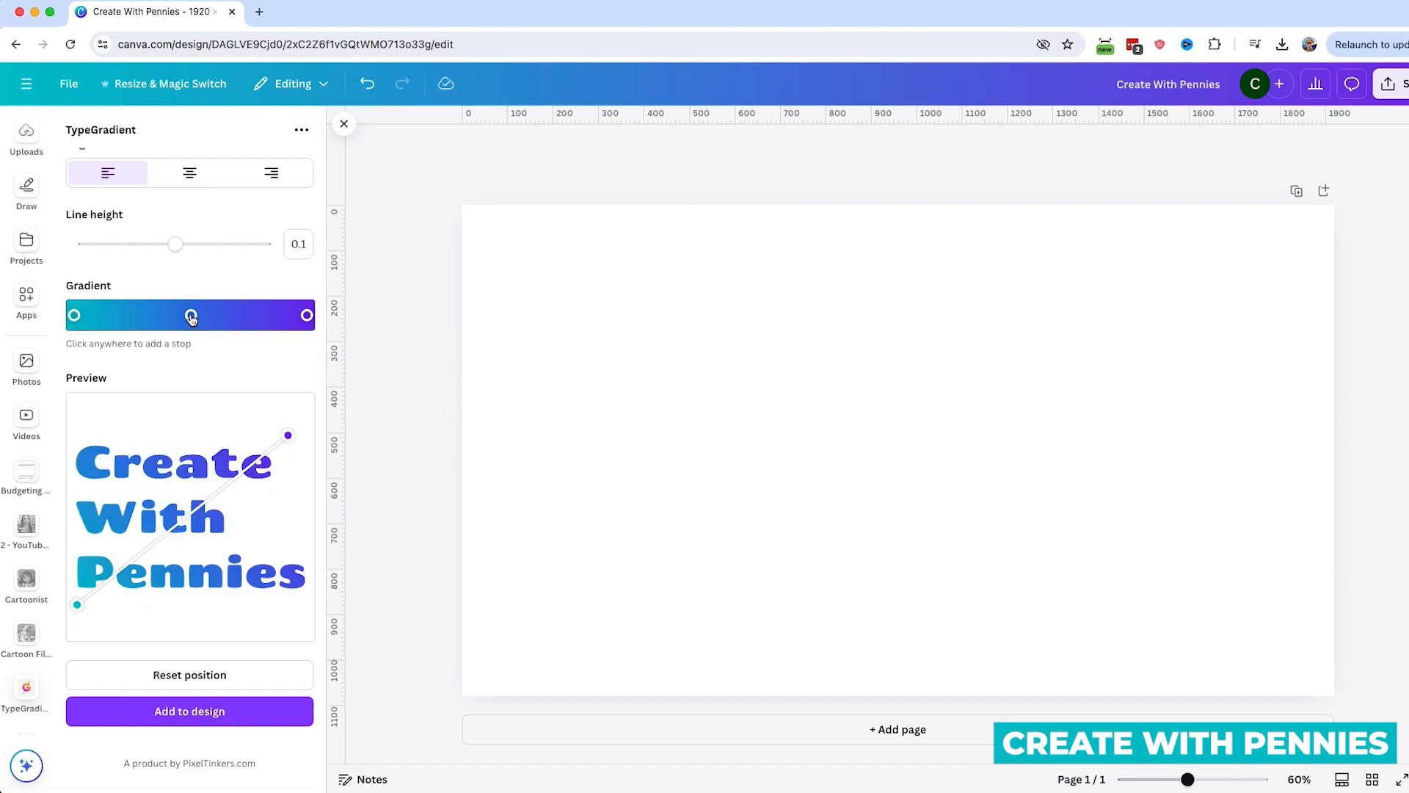
click(191, 315)
click(259, 438)
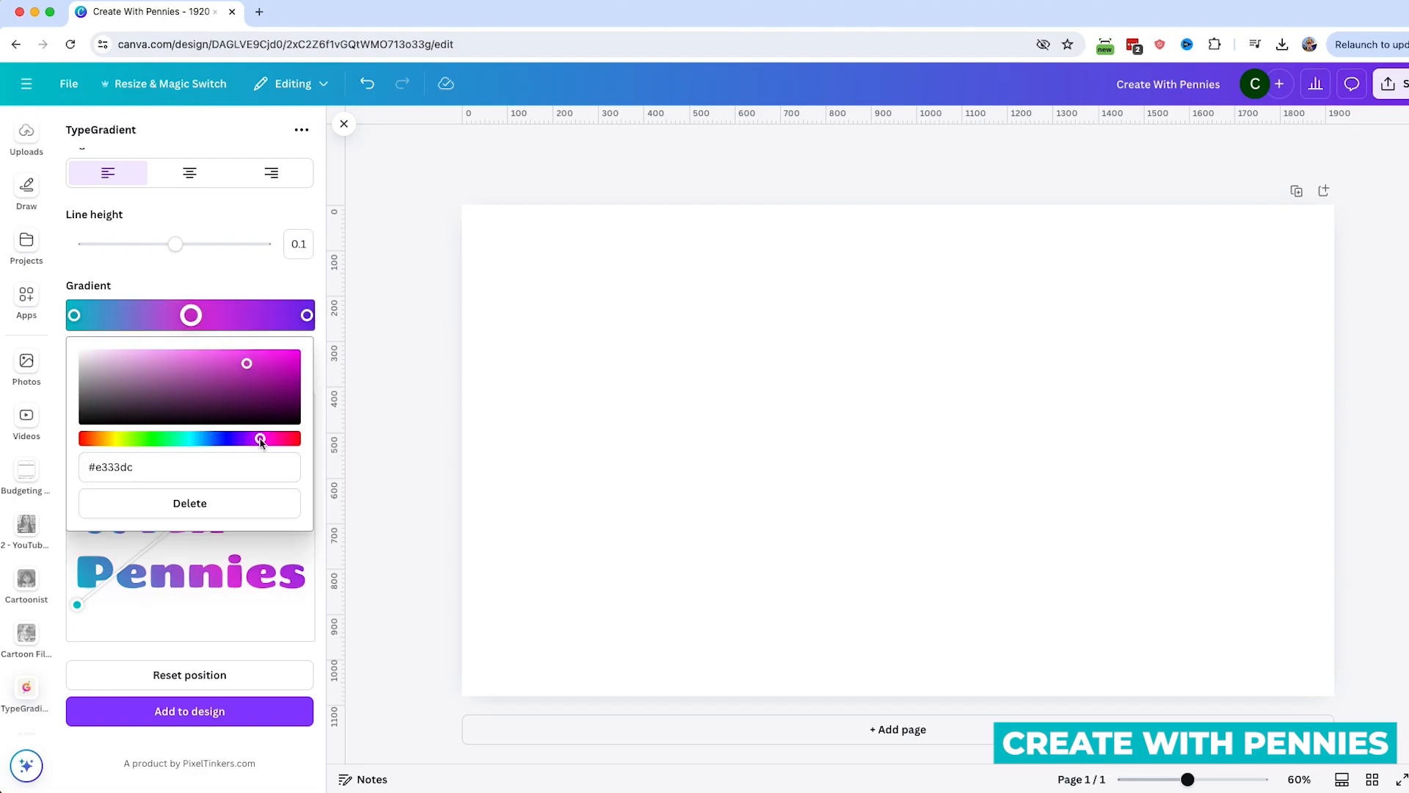
click(222, 275)
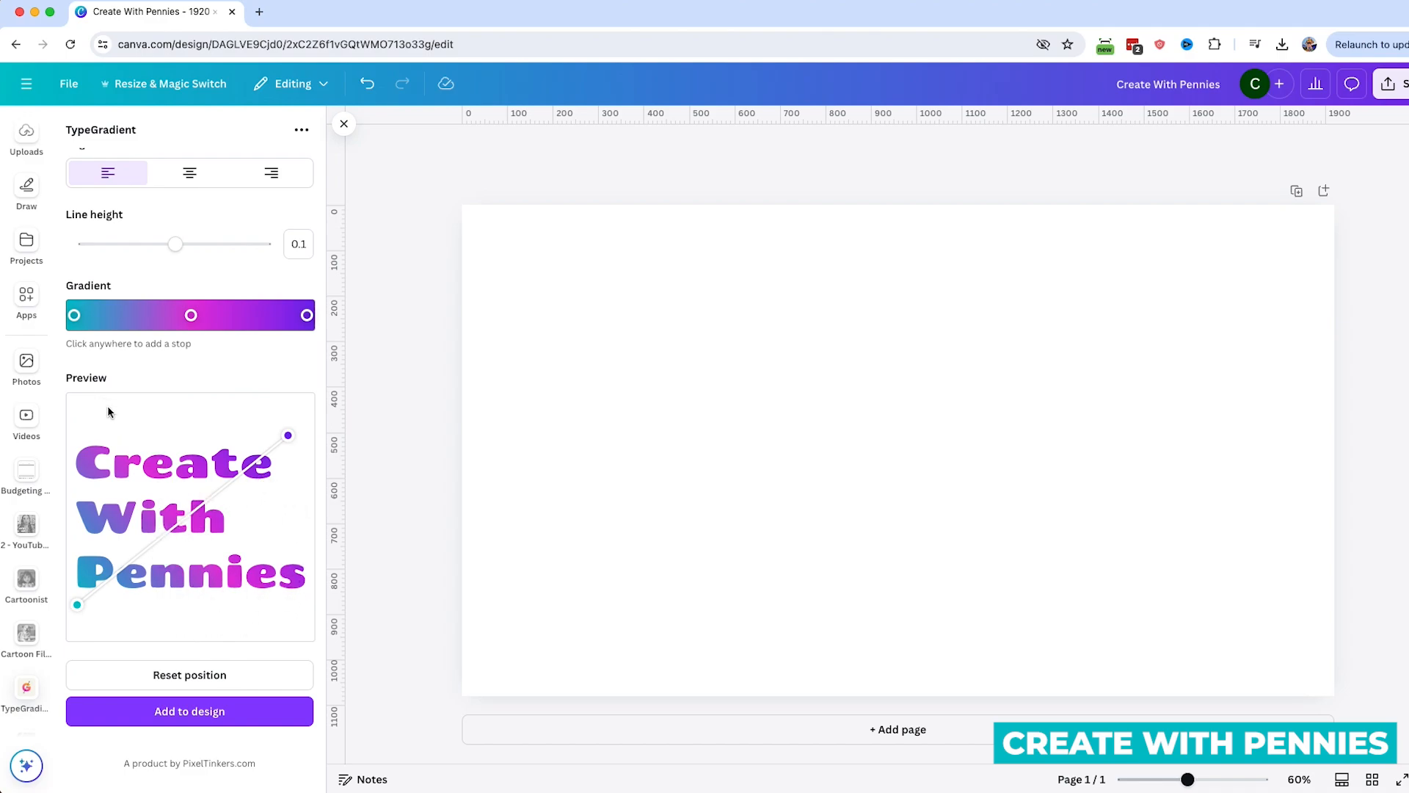
Step: Add the gradient text to the design and enlarge it on the page to about 1190 px wide
click(257, 716)
drag(1056, 351, 1190, 267)
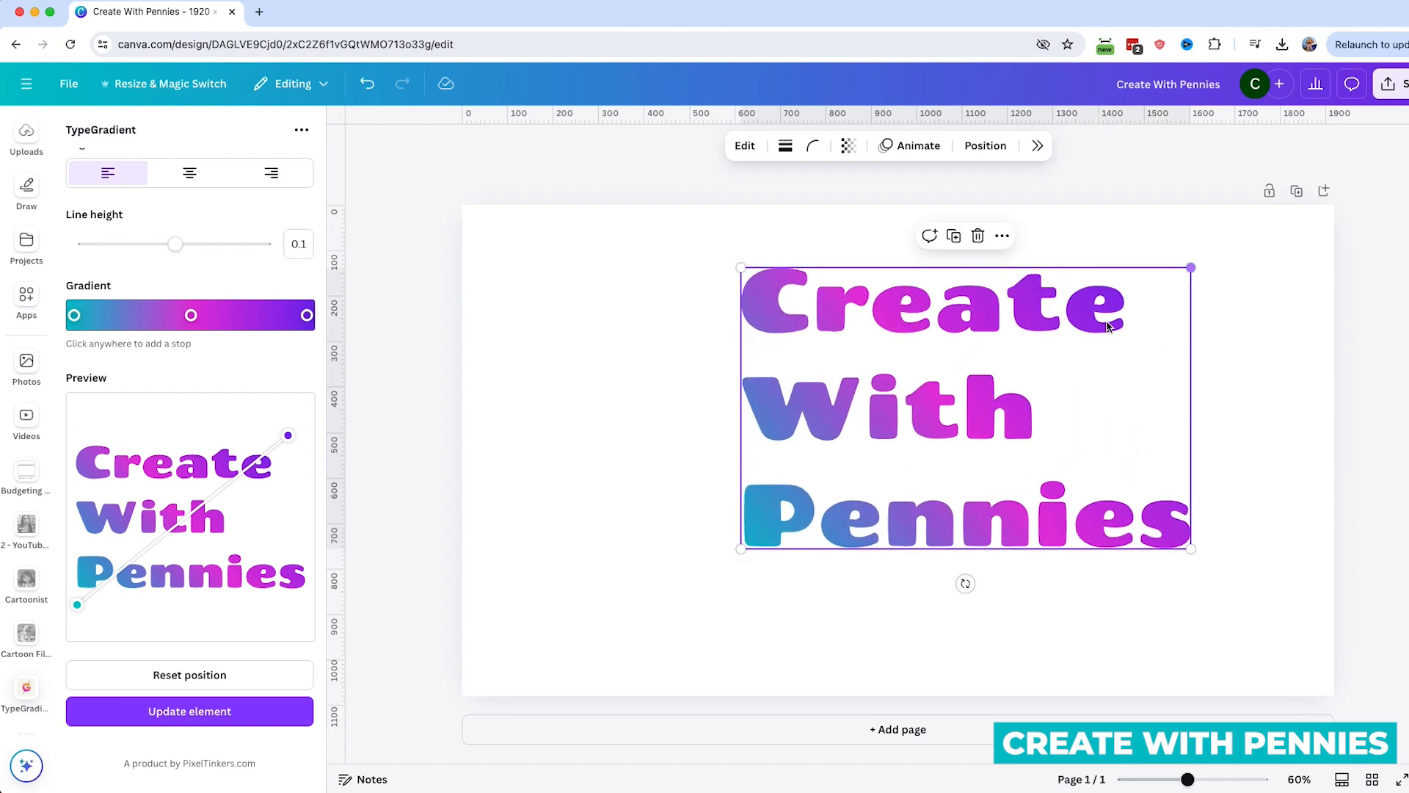
drag(748, 544, 652, 606)
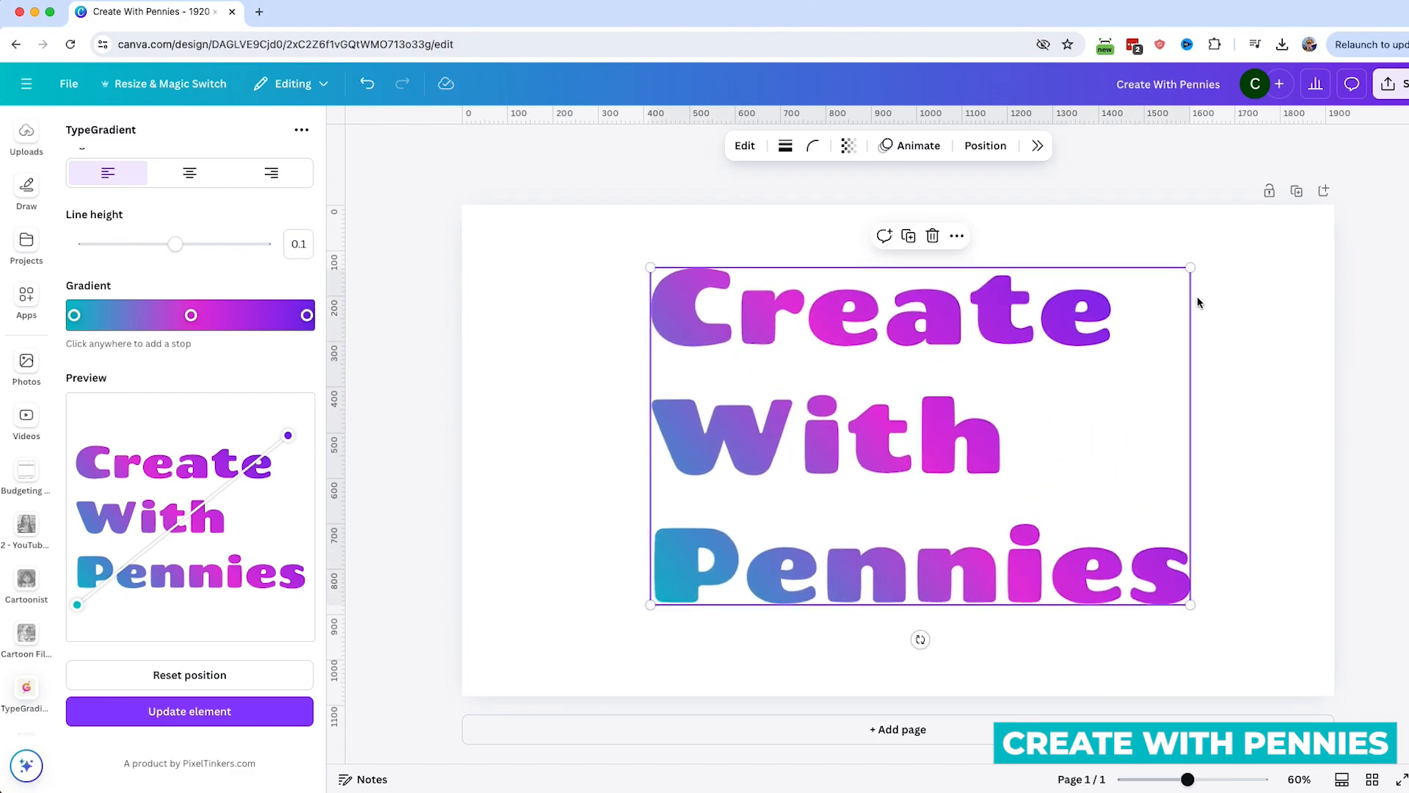
click(1273, 324)
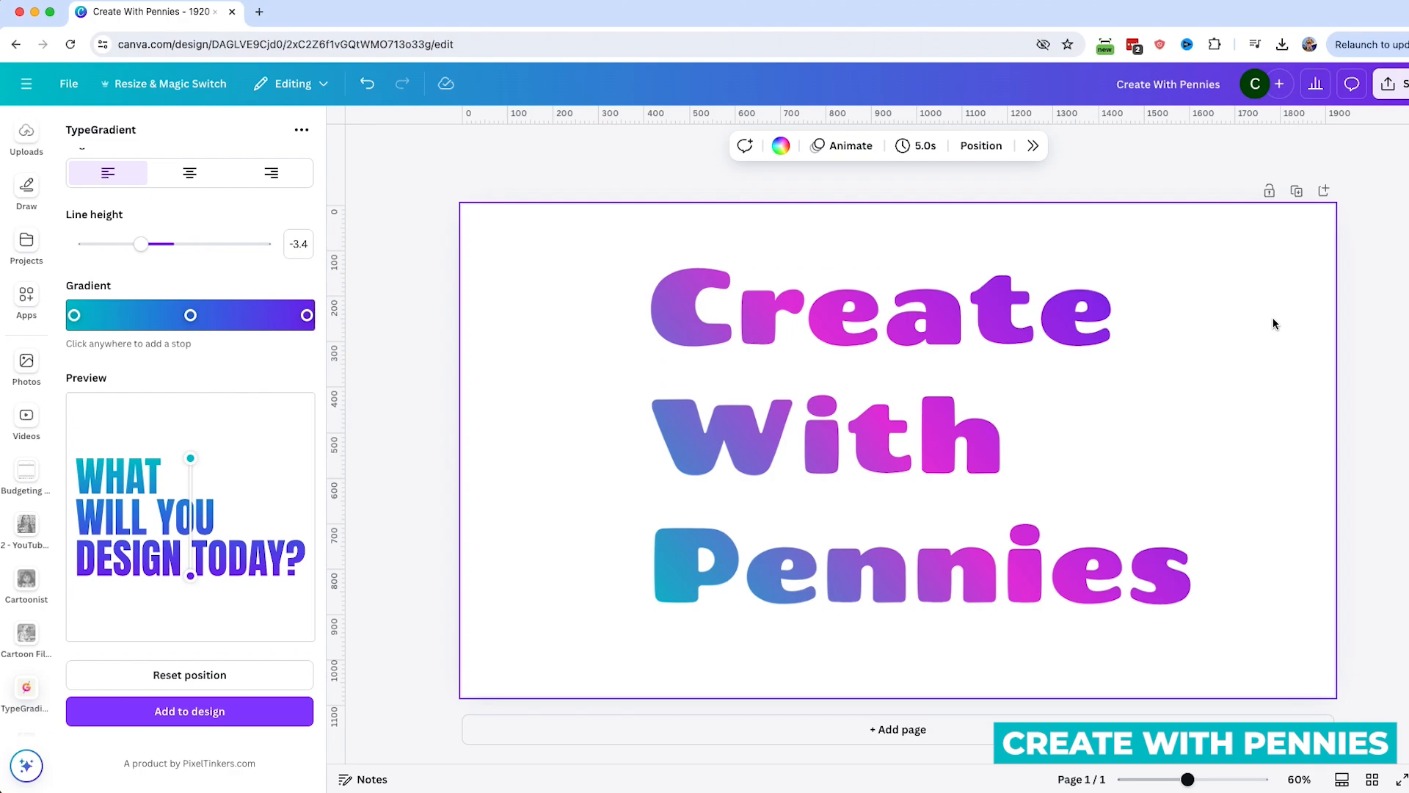
Step: Recolour the middle gradient stop of the "Create With Pennies" text on the page to a lighter pink and update the element
click(871, 378)
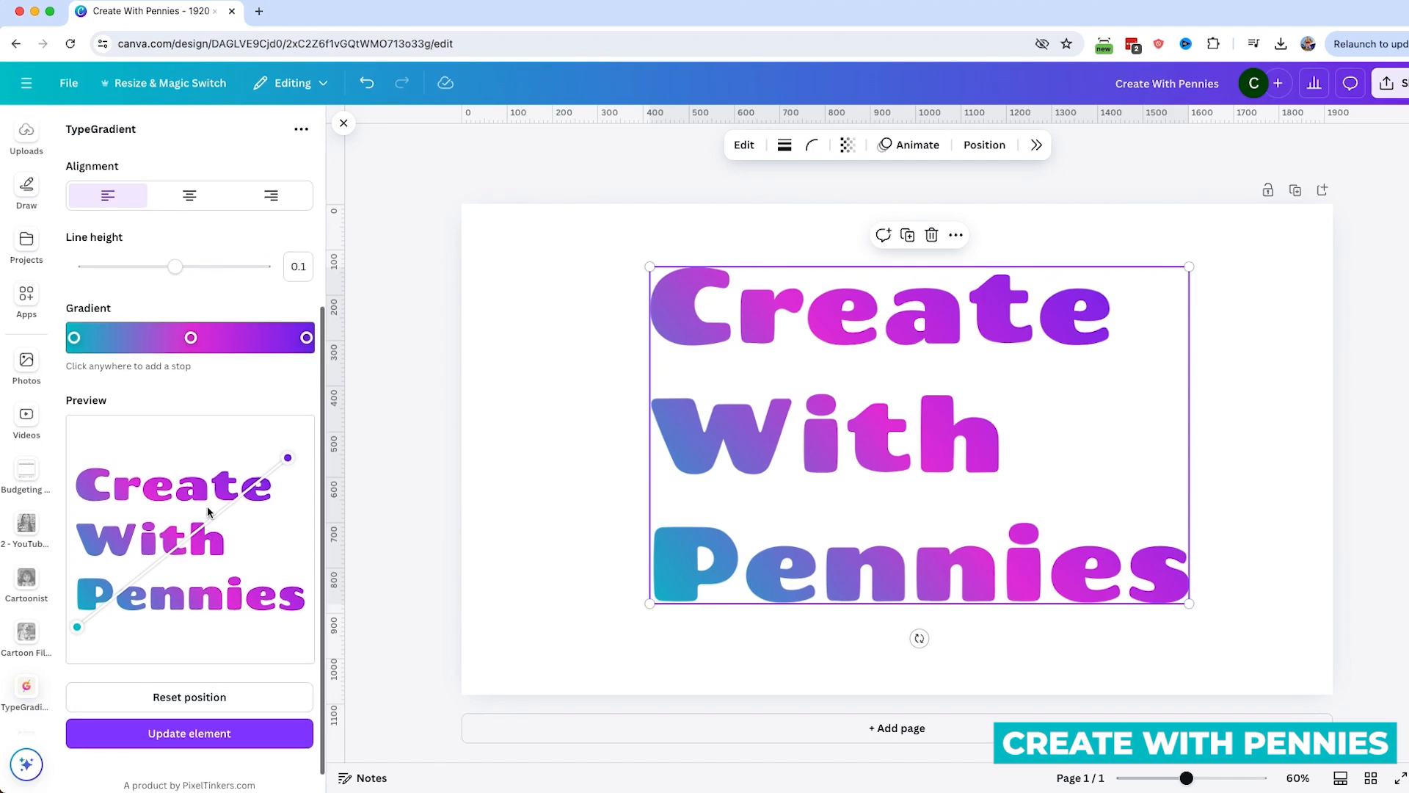
click(192, 338)
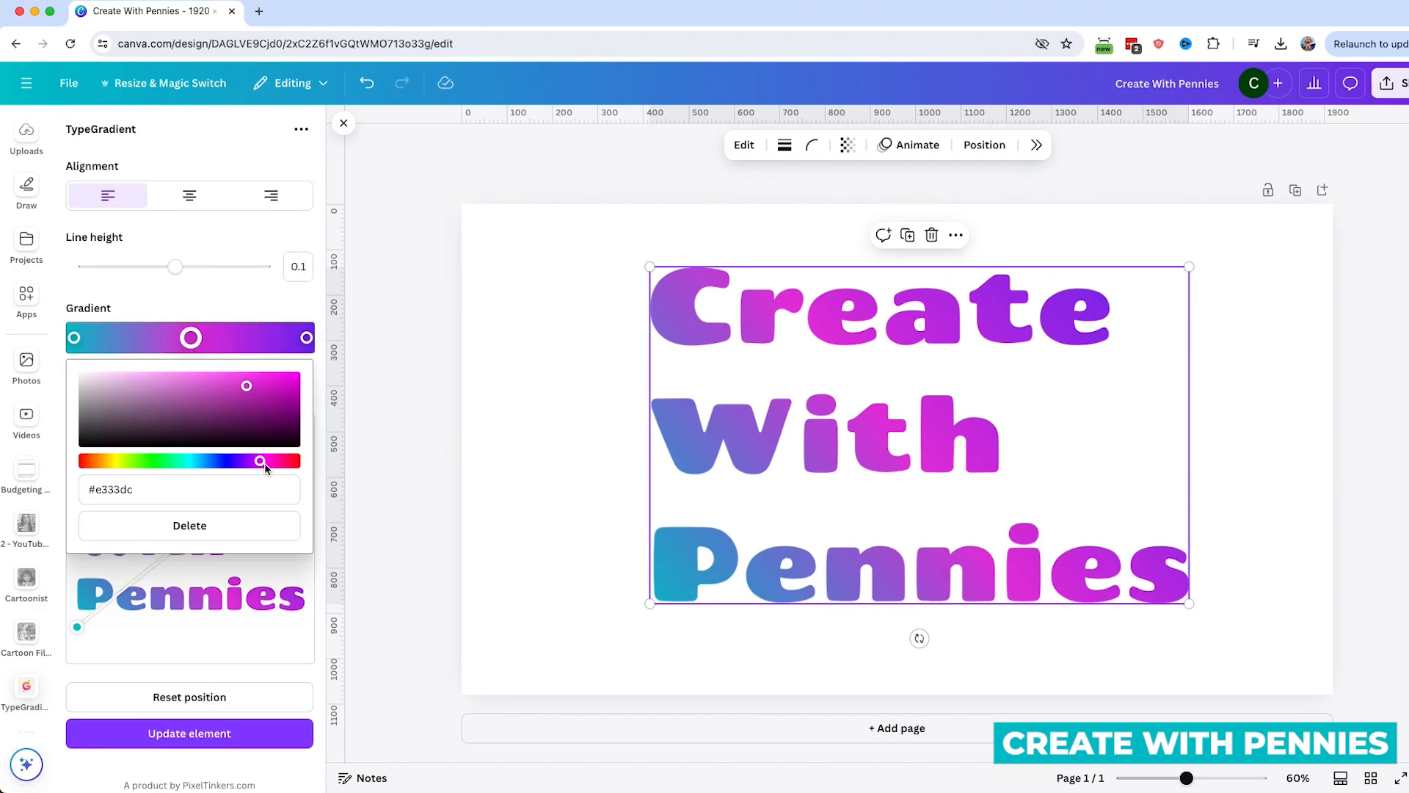
drag(261, 463, 274, 461)
drag(247, 385, 185, 378)
click(231, 300)
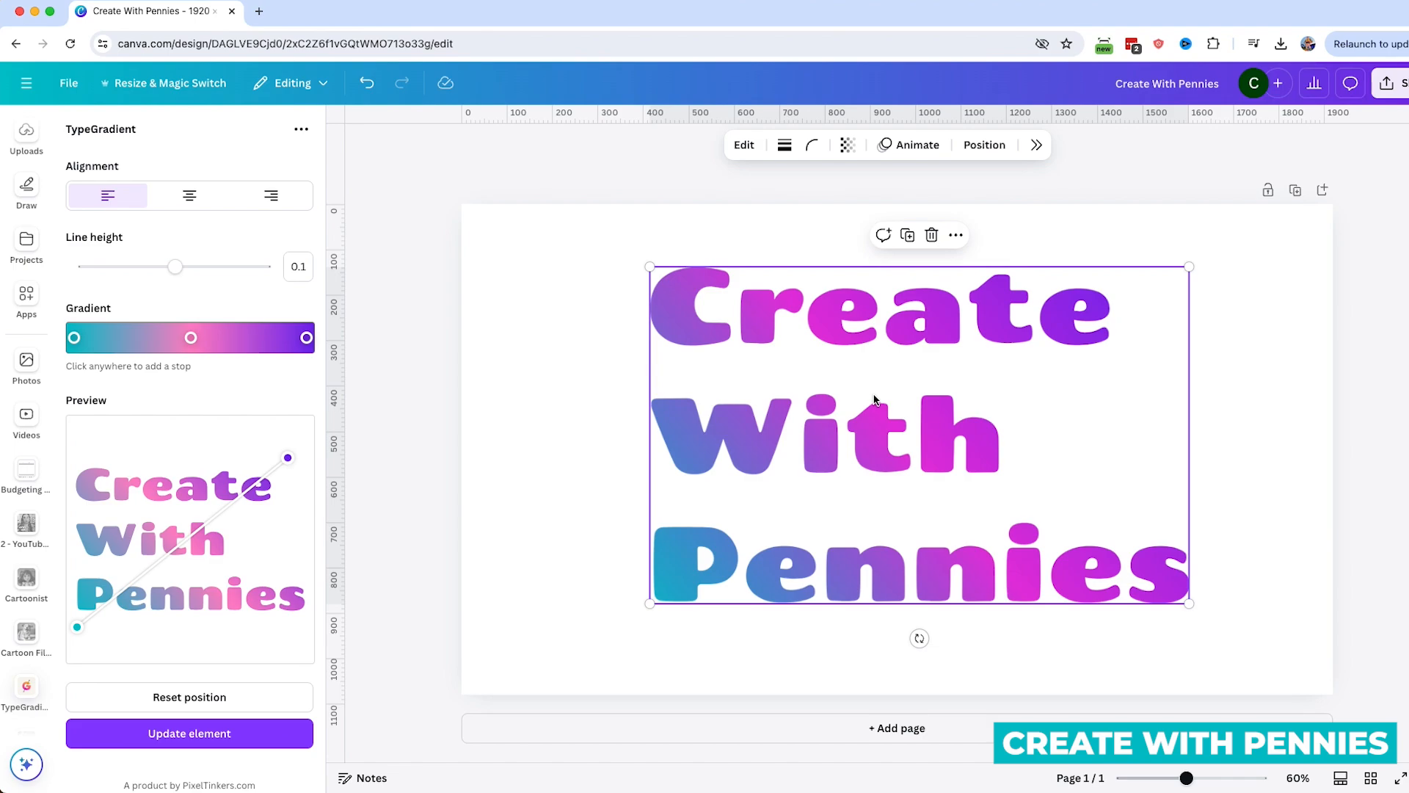
click(233, 733)
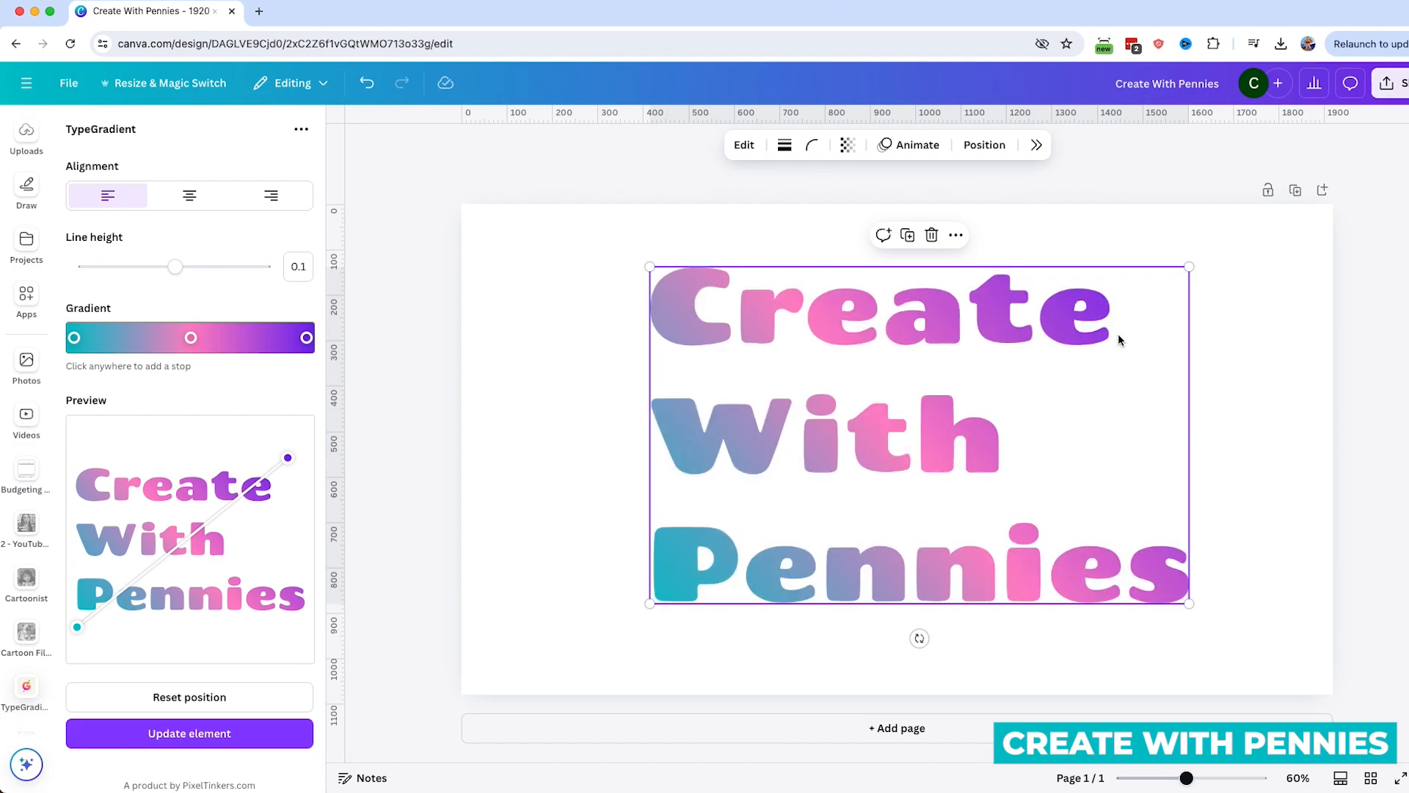
click(1258, 333)
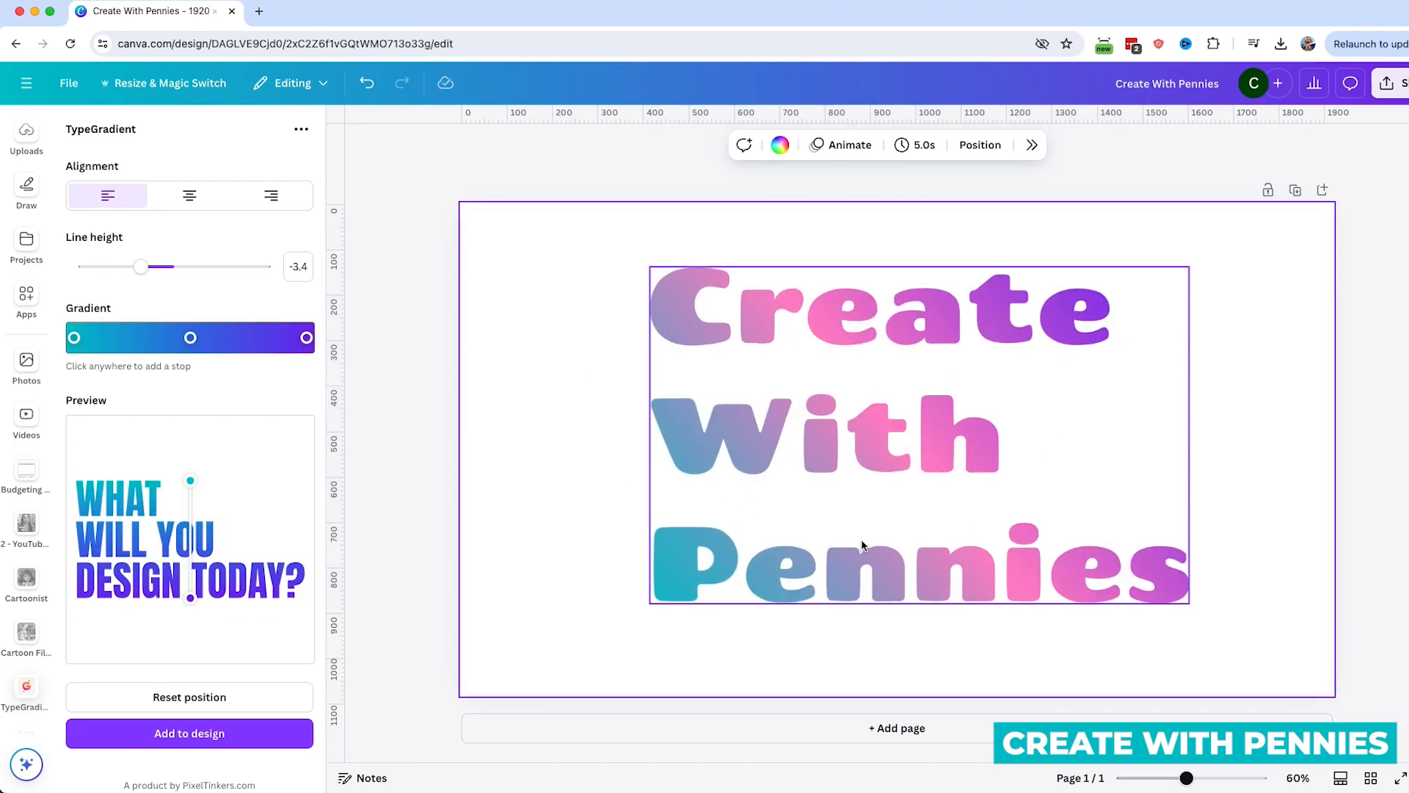